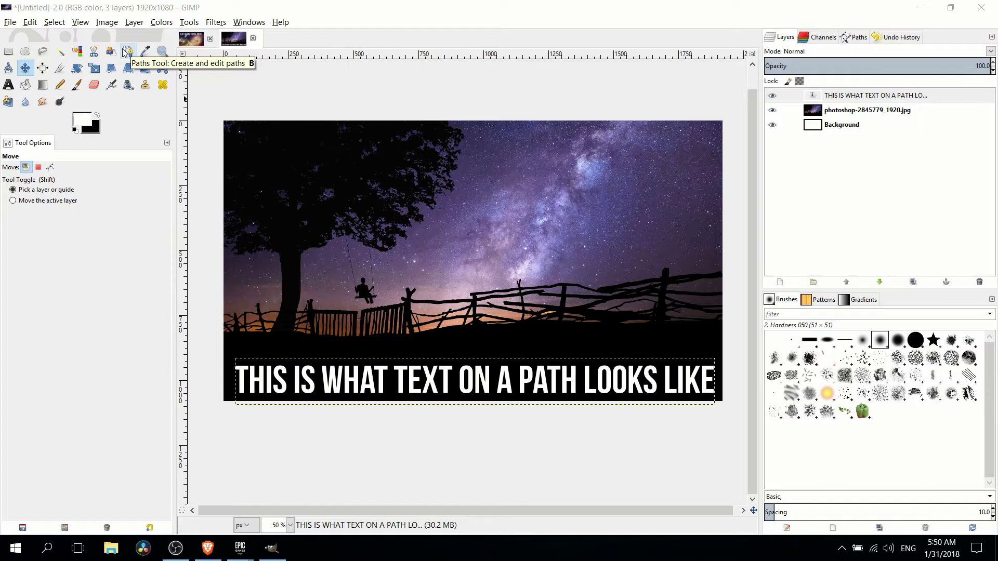
Select the Paths tool and zoom to 150% over the ground above the caption's left end
click(126, 51)
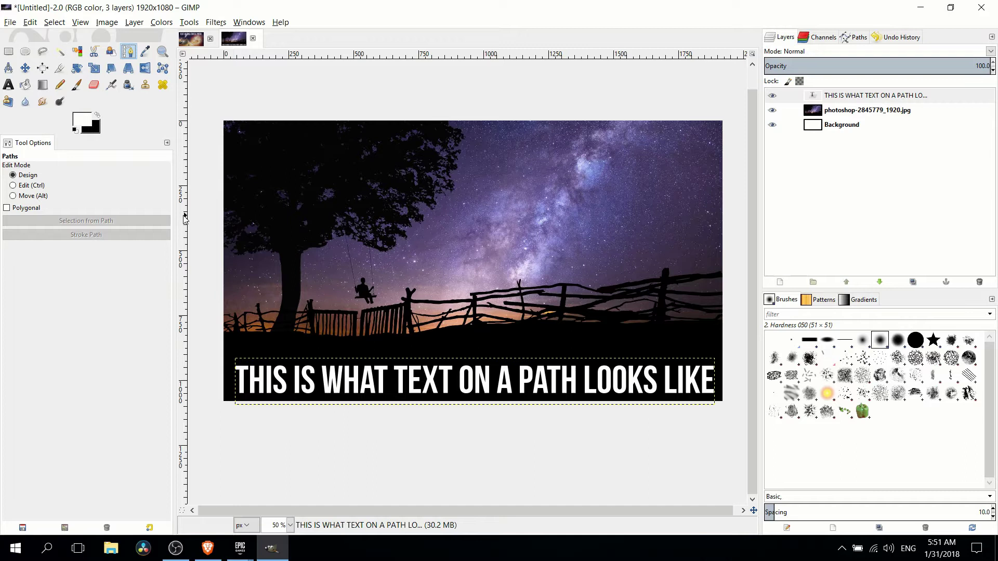
scroll(306, 345, up, 1)
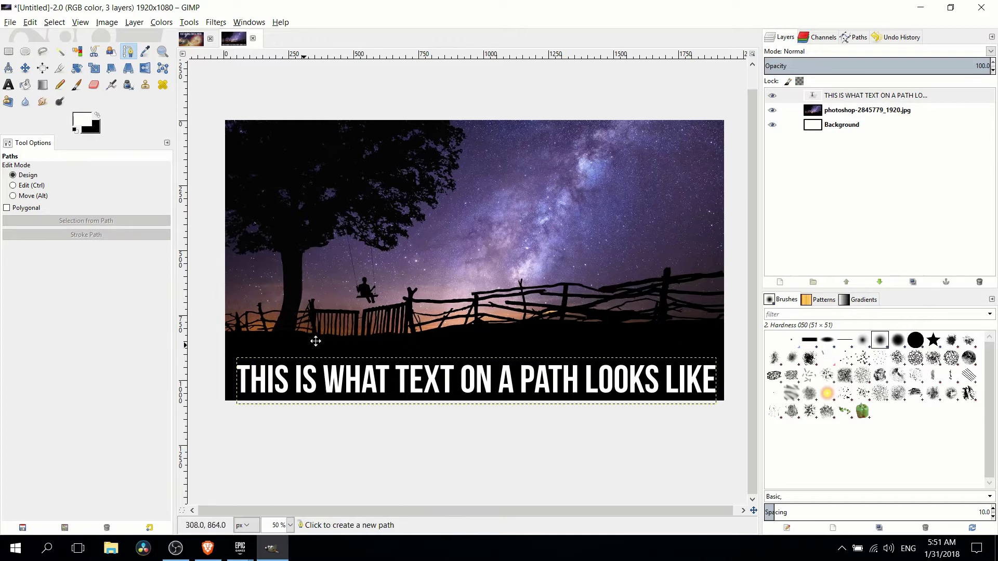
scroll(398, 269, up, 3)
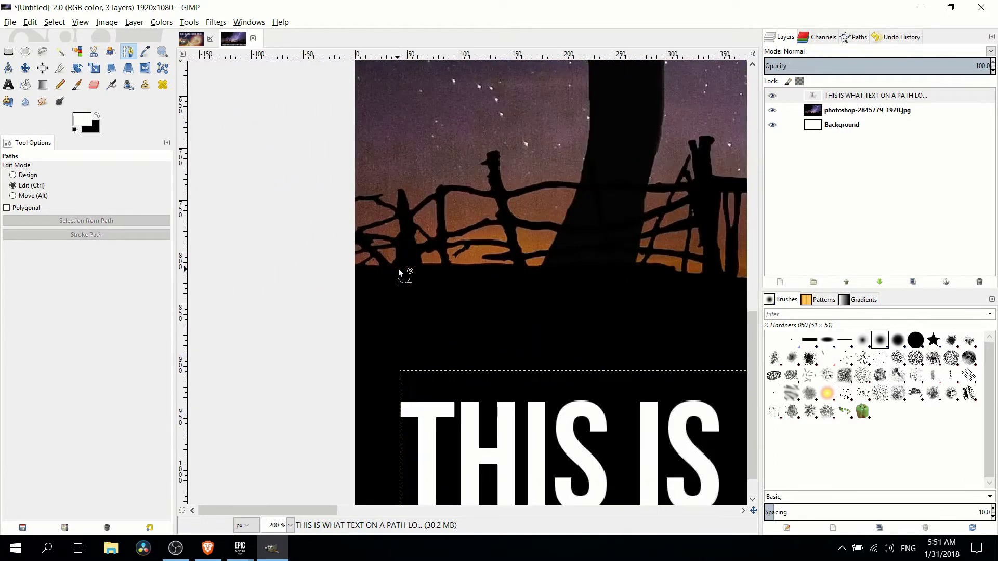
scroll(436, 307, down, 1)
drag(412, 284, 292, 319)
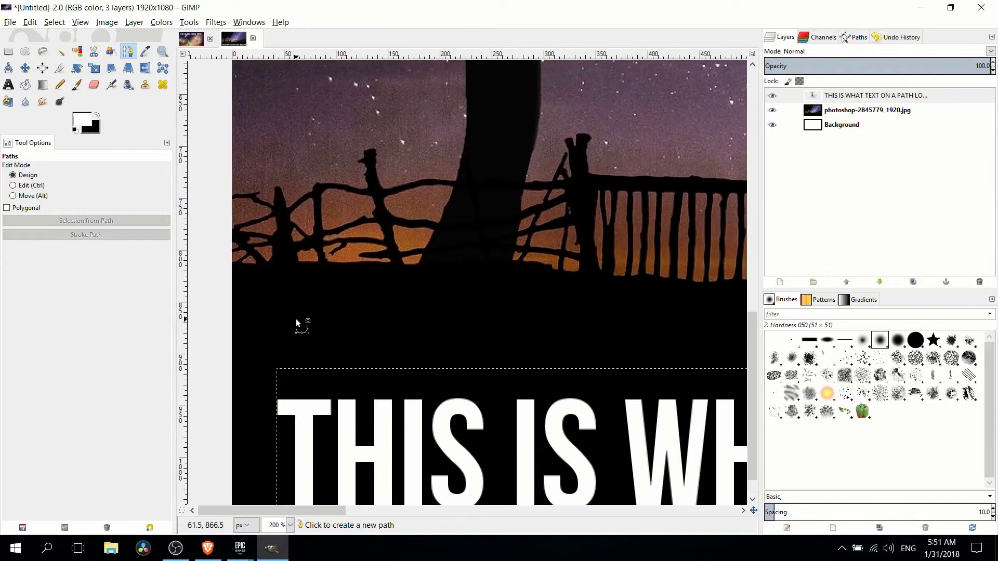
scroll(294, 296, down, 1)
scroll(321, 278, down, 4)
scroll(517, 318, up, 2)
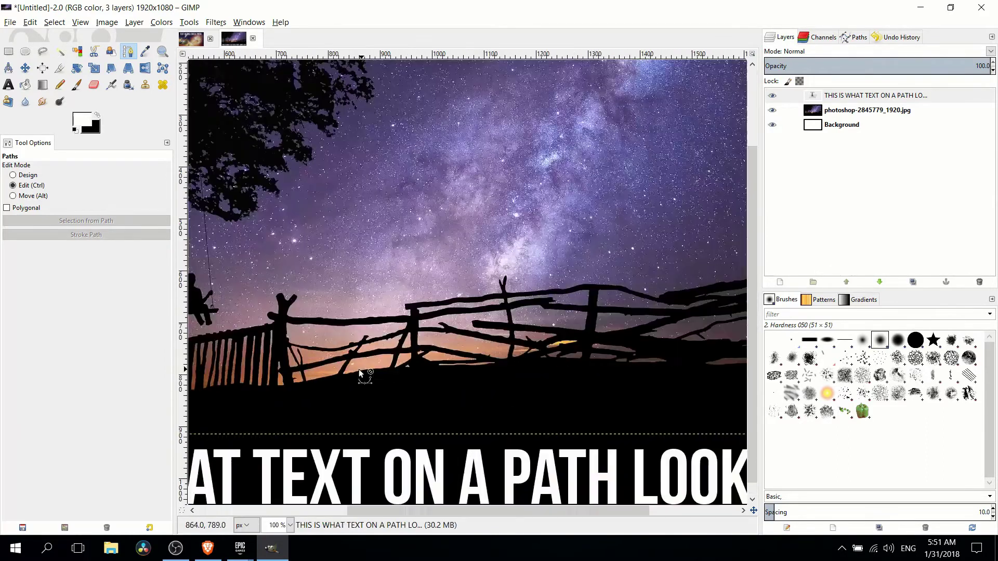
drag(278, 385, 488, 290)
scroll(490, 291, up, 1)
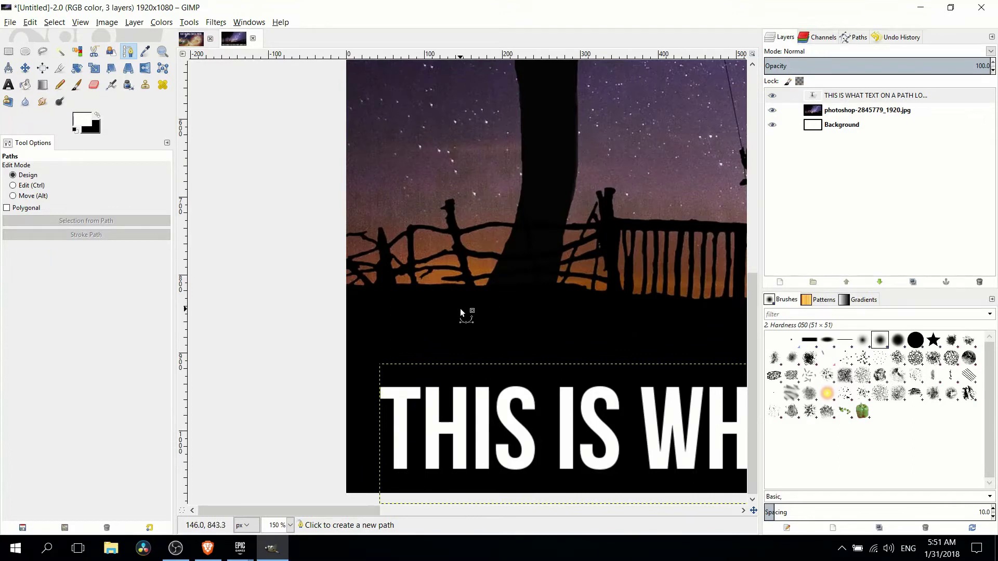
drag(460, 310, 355, 318)
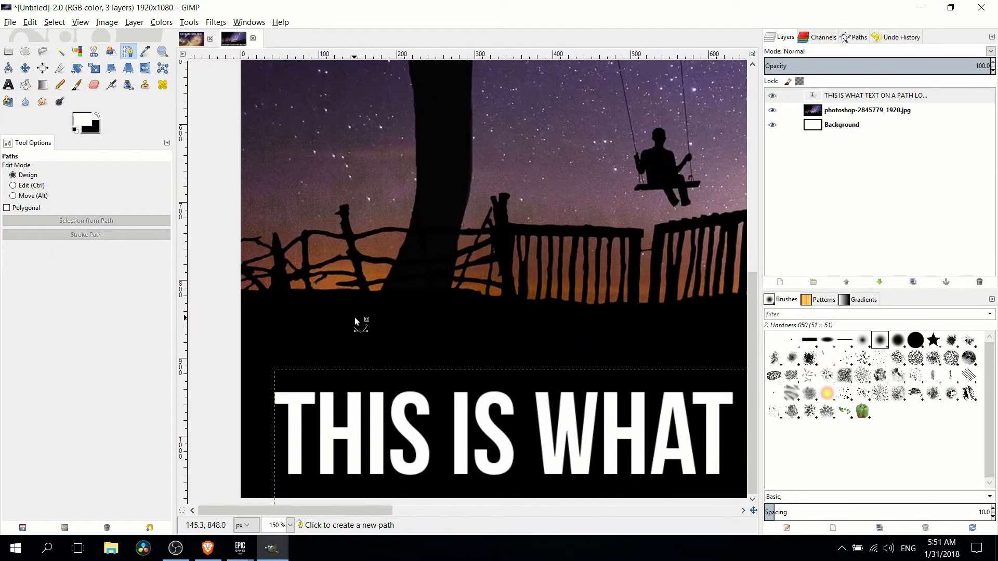
Place trial anchors above the caption, then undo all but the starting point
click(281, 319)
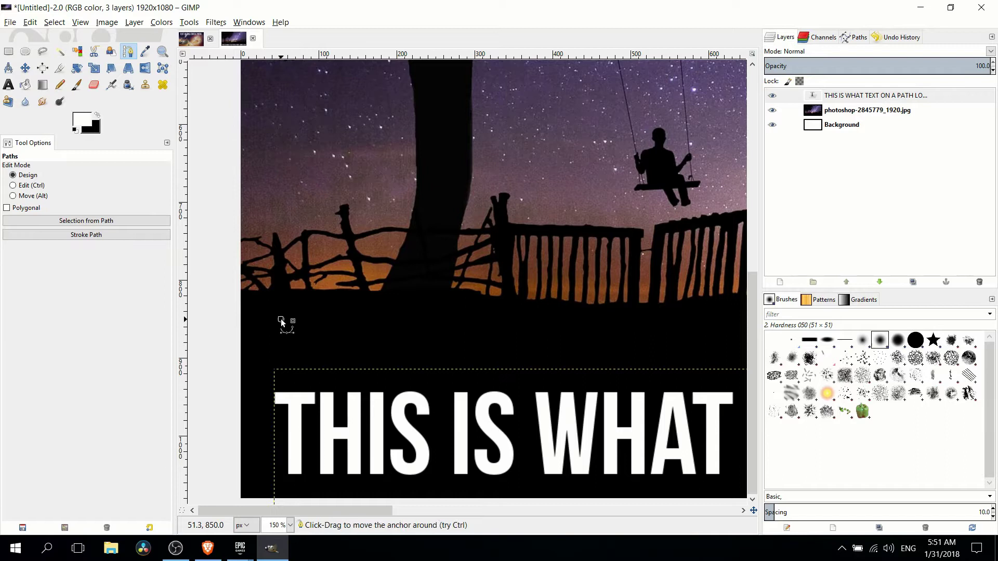
click(403, 321)
click(496, 356)
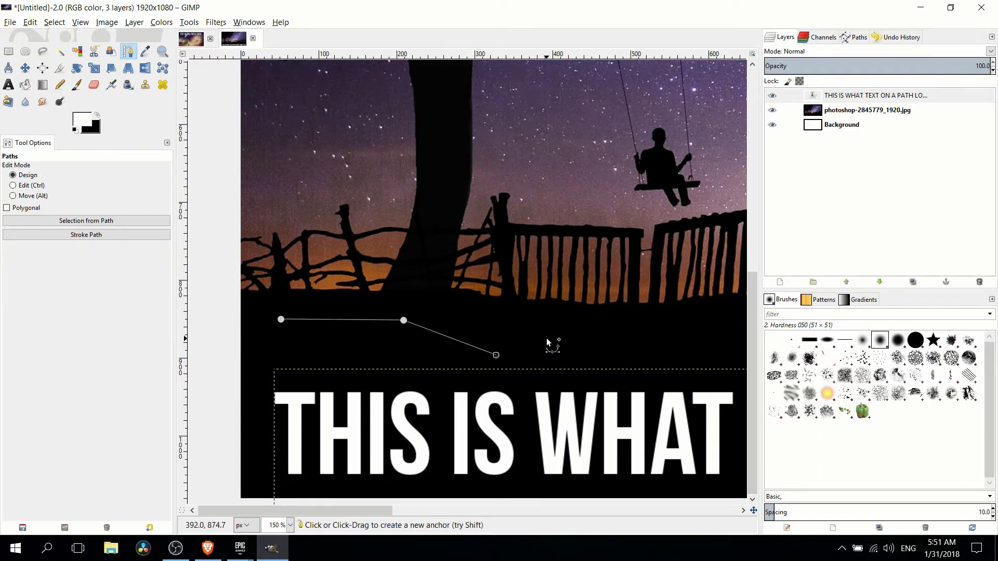
key(ctrl+z)
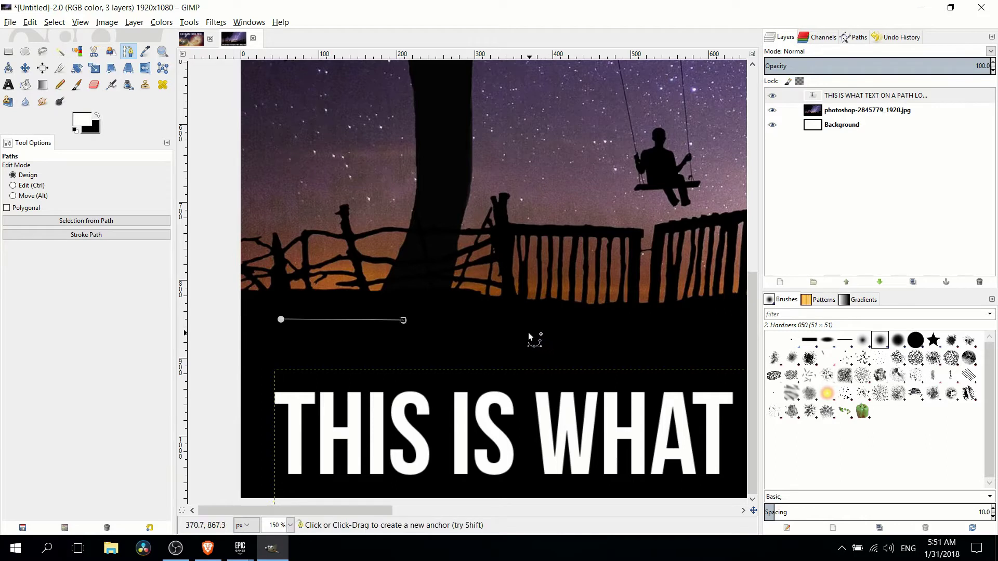
key(ctrl+z)
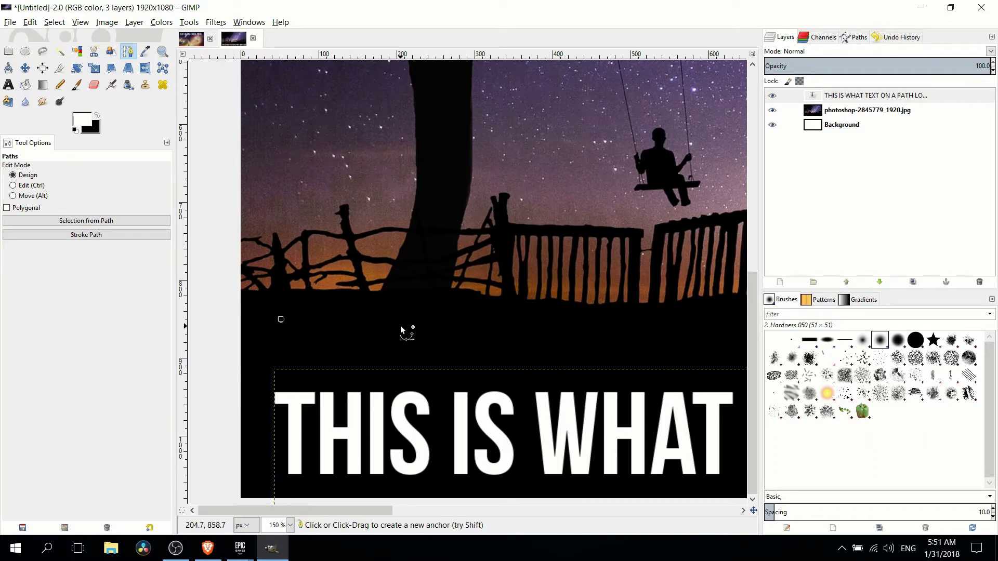
Try curved anchors along the caption, undo them, and pan to the image's left edge
drag(401, 327, 467, 309)
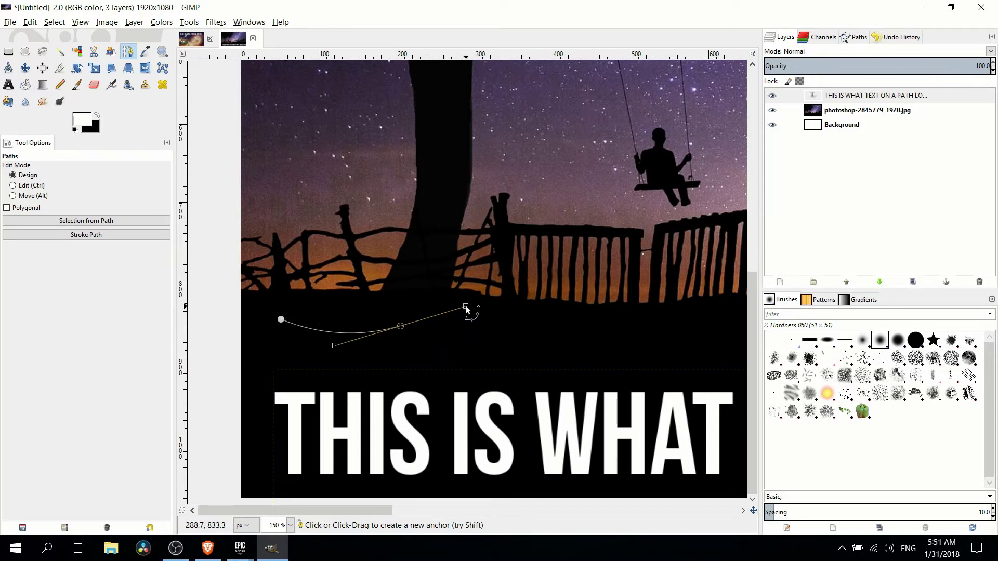
click(509, 327)
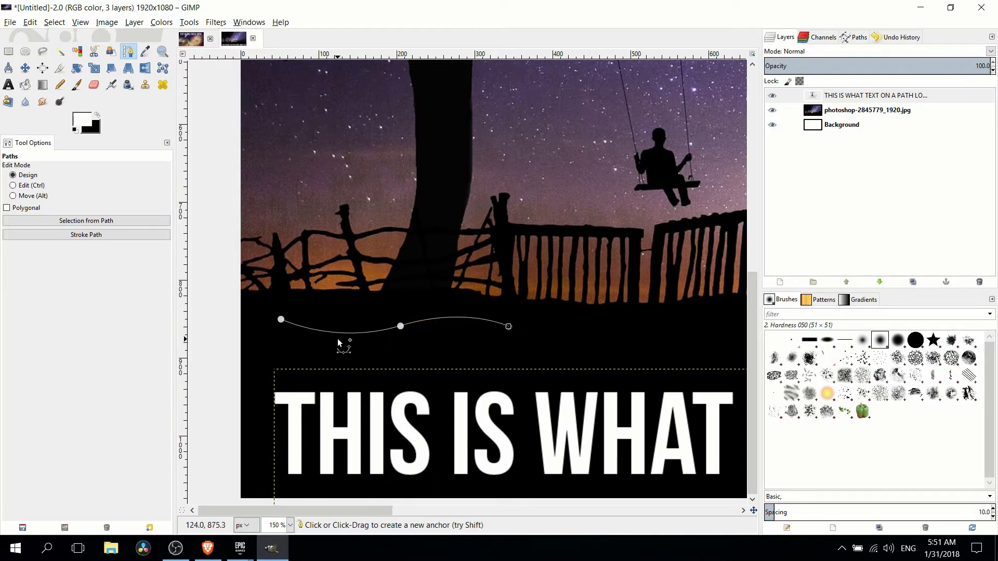
key(ctrl+z)
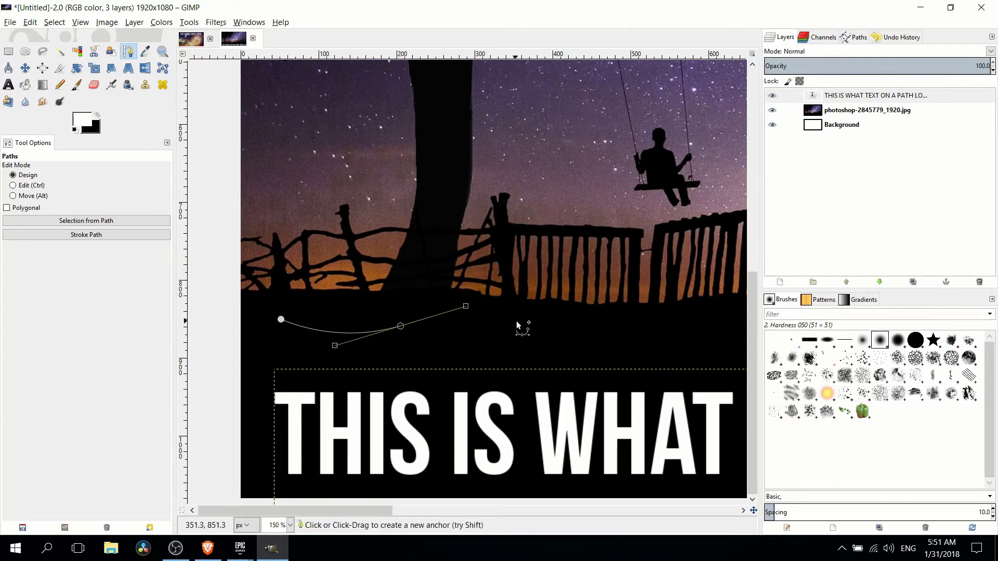
drag(504, 327, 566, 313)
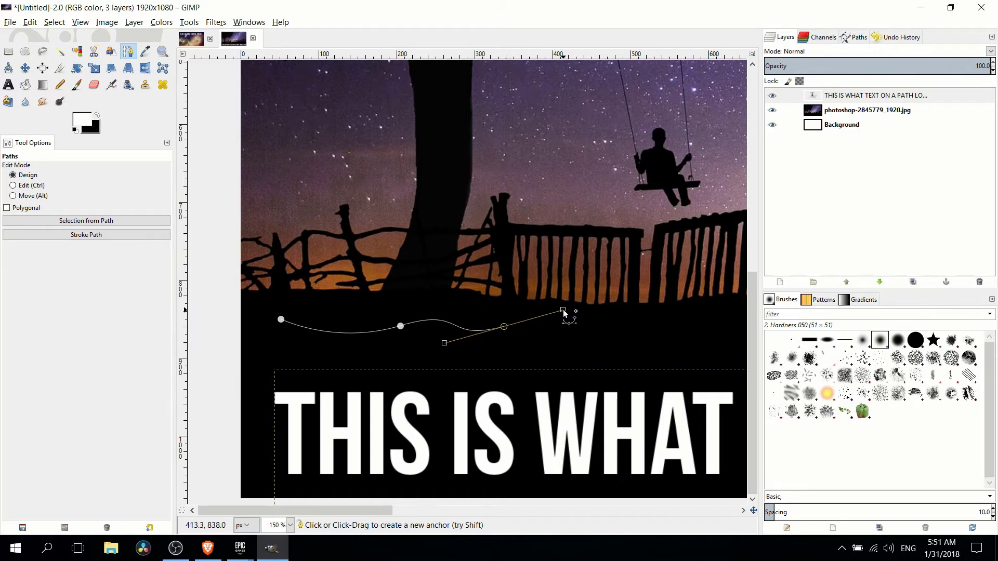
key(ctrl+z)
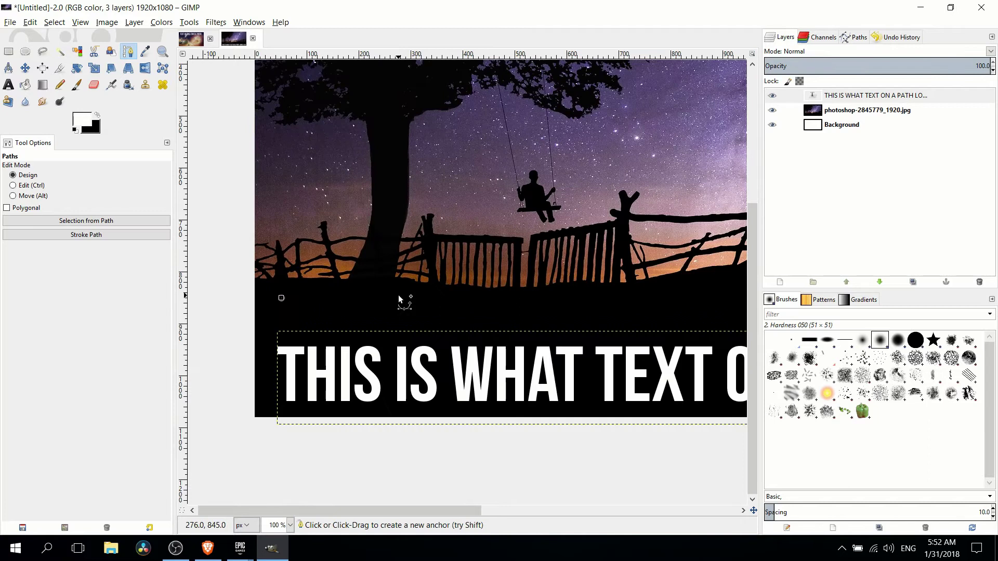
drag(445, 315, 350, 302)
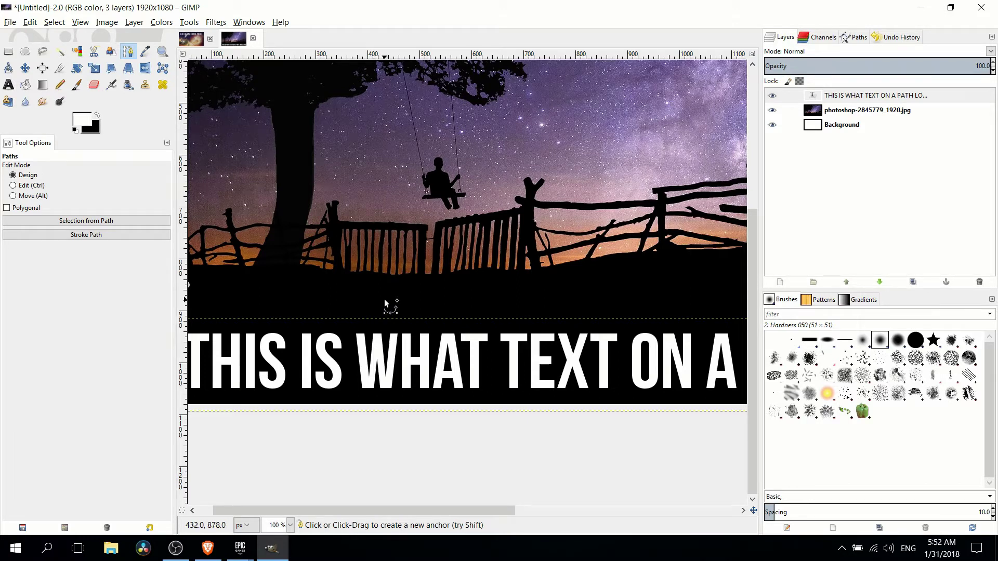
drag(328, 291, 376, 254)
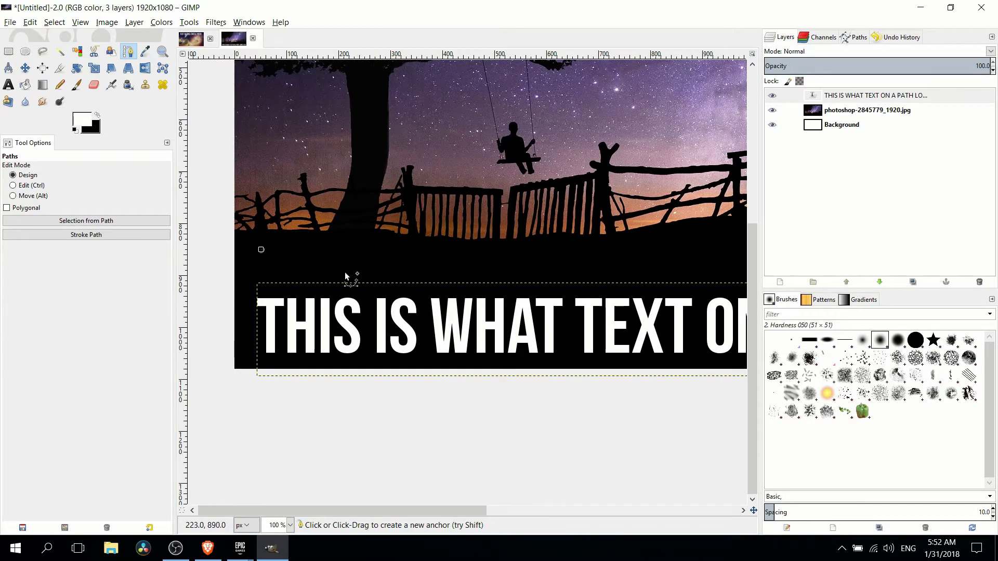
Add a second and a curved anchor, then stretch the path's end far to the right
scroll(366, 263, left, 1)
scroll(365, 263, down, 1)
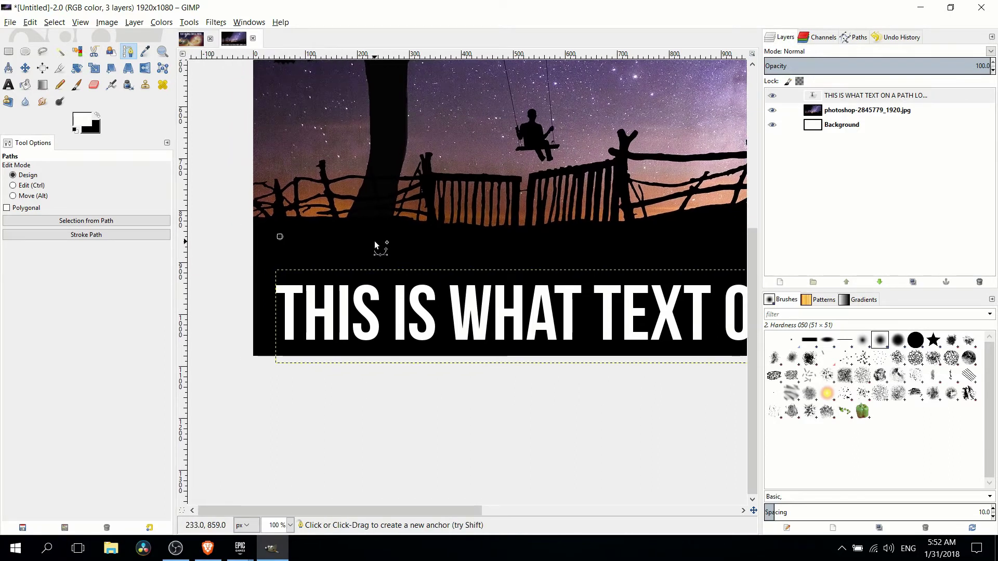
click(376, 243)
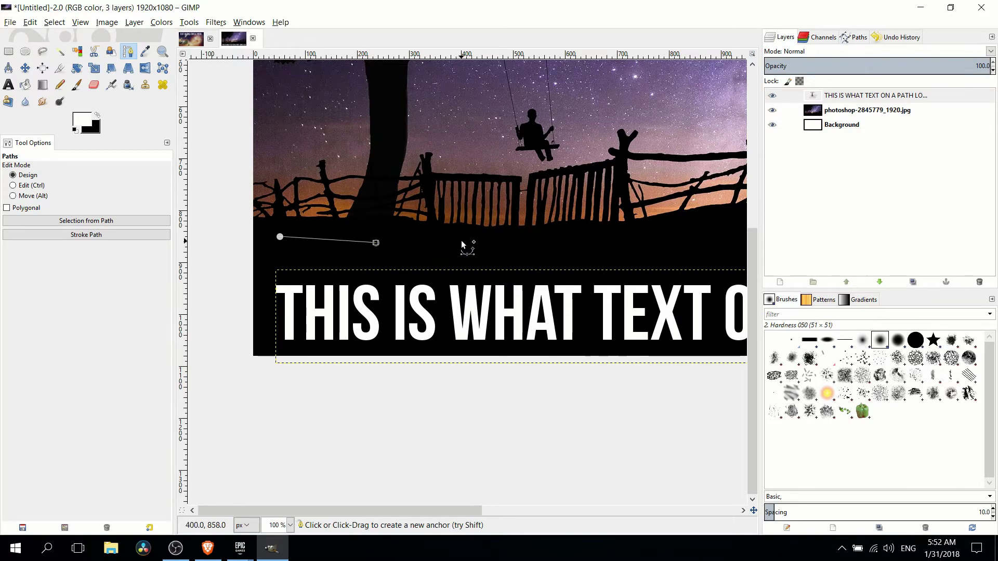
drag(460, 242, 469, 236)
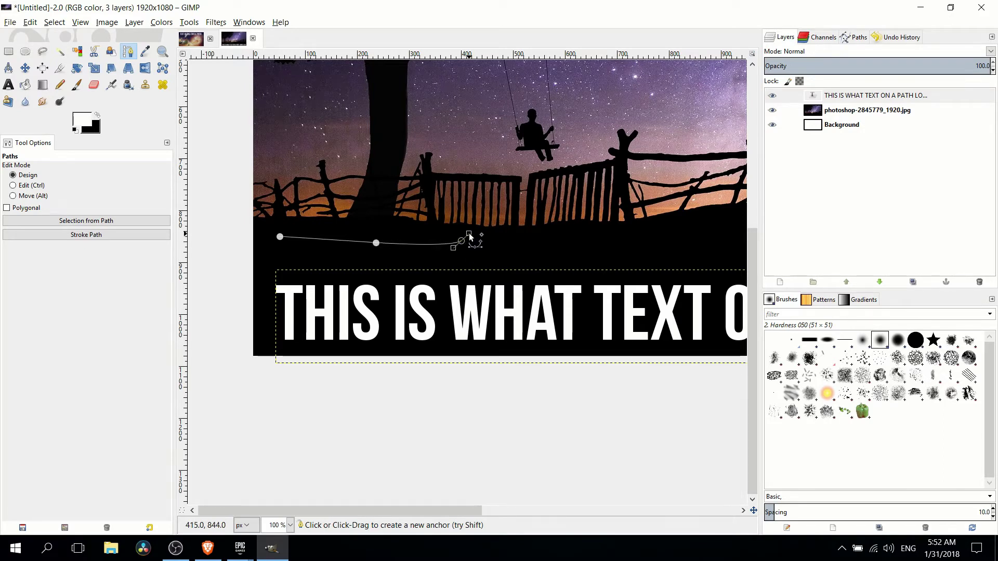
drag(553, 252, 463, 258)
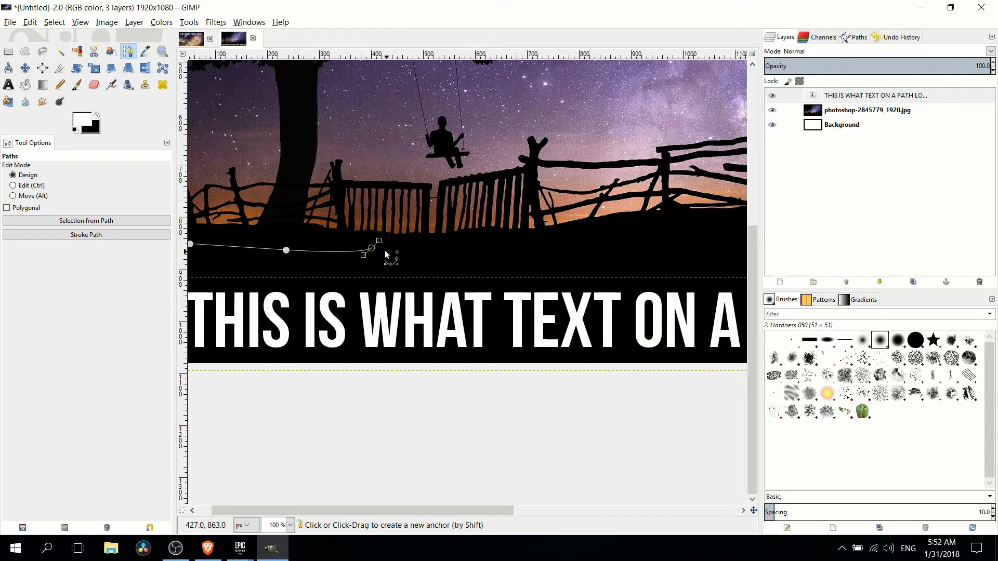
drag(372, 252, 585, 239)
scroll(575, 238, right, 10)
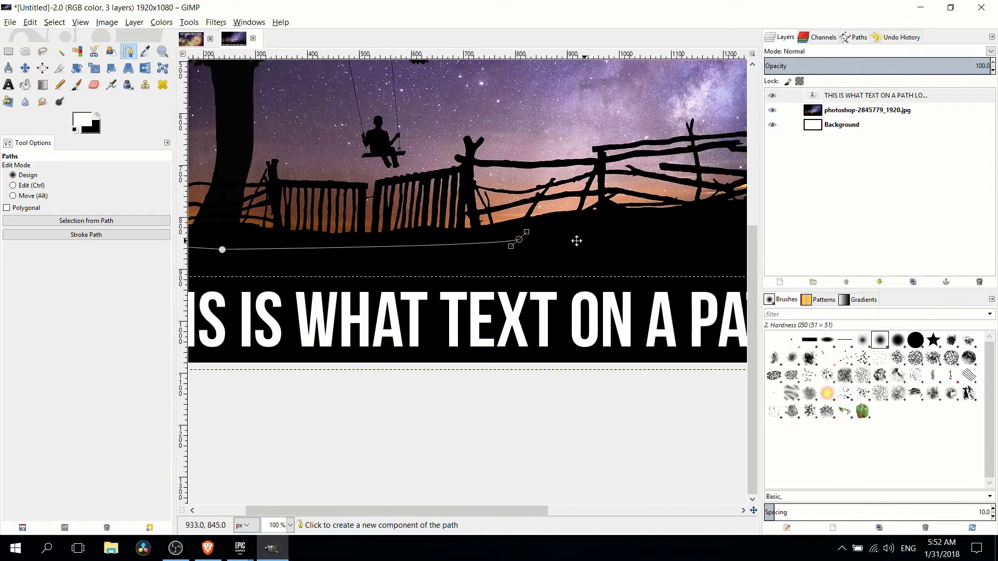
Place and raise a new end anchor, undoing the misplaced attempts
click(465, 224)
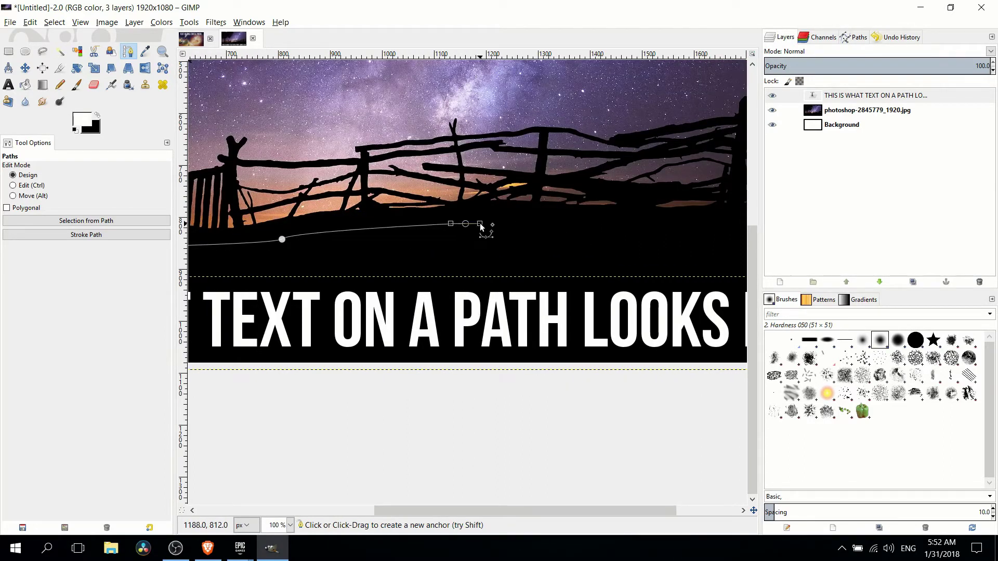
key(ctrl+z)
click(473, 223)
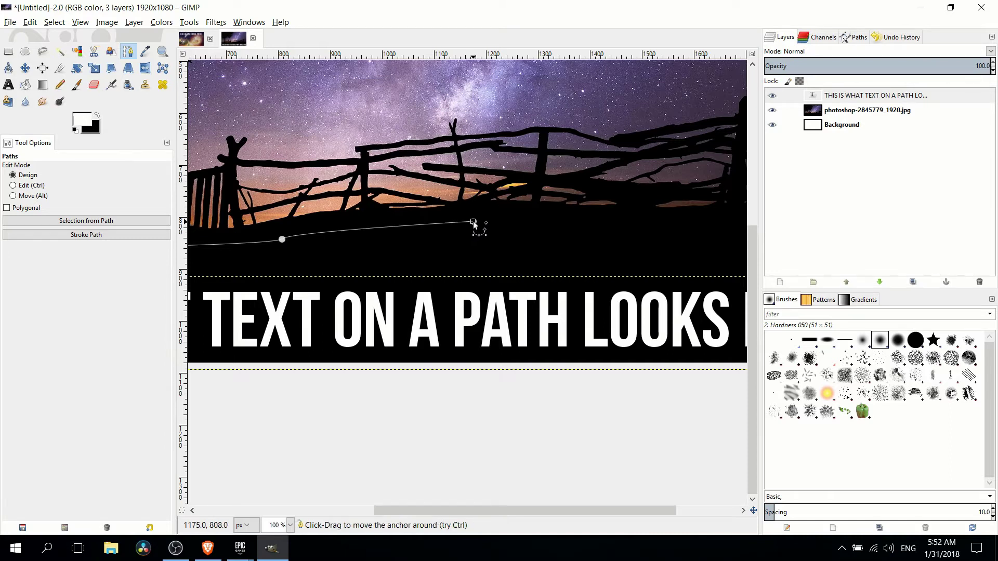
mouse_move(474, 223)
mouse_down()
mouse_move(478, 214)
mouse_move(484, 223)
mouse_move(464, 219)
mouse_up()
scroll(458, 224, right, 5)
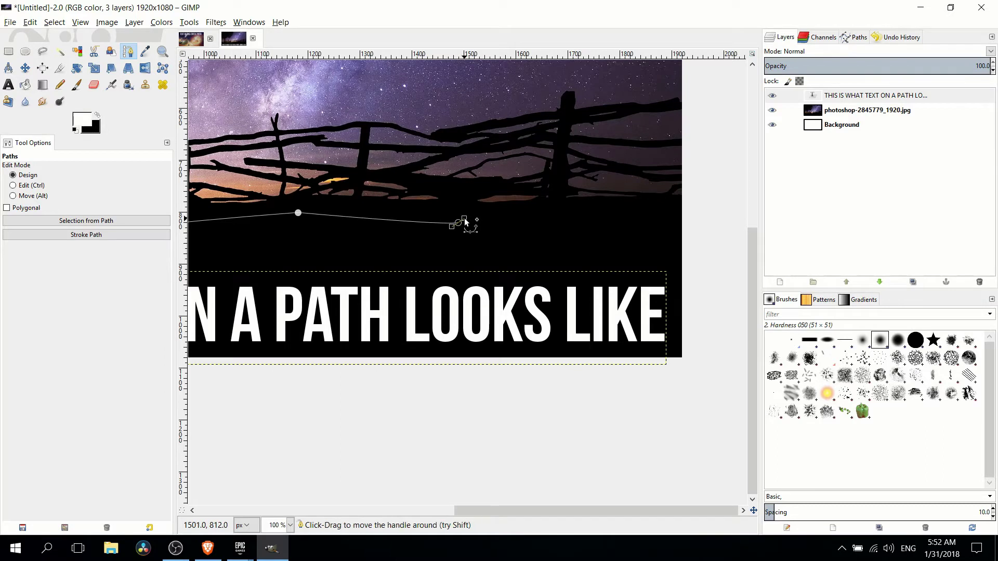
key(ctrl+z)
scroll(319, 223, up, 1)
drag(324, 227, 442, 197)
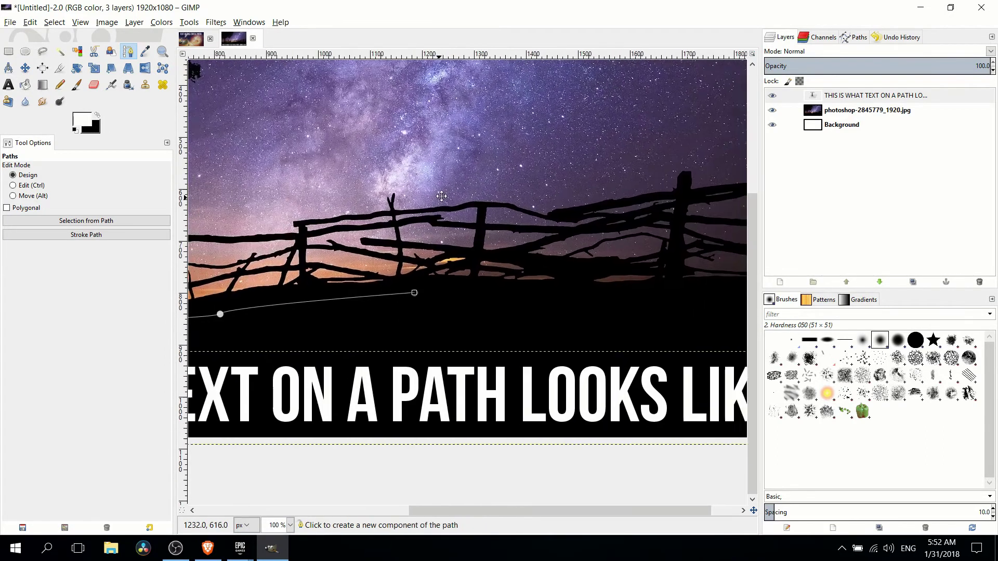
scroll(441, 196, left, 1)
scroll(441, 196, down, 1)
Extend the path's end anchor across the dark ground to the image's right edge
drag(426, 287, 458, 290)
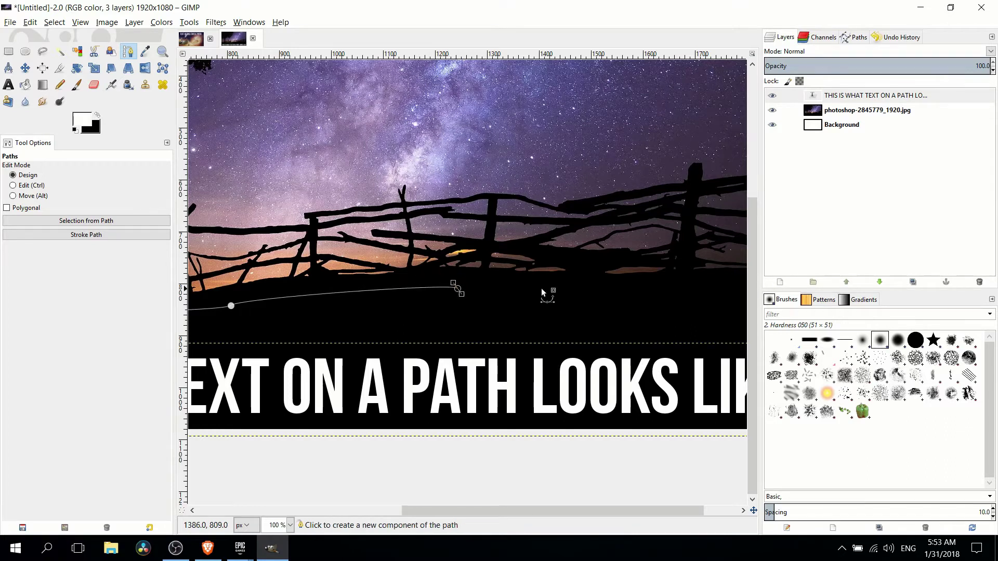
drag(543, 292, 446, 294)
drag(363, 293, 403, 295)
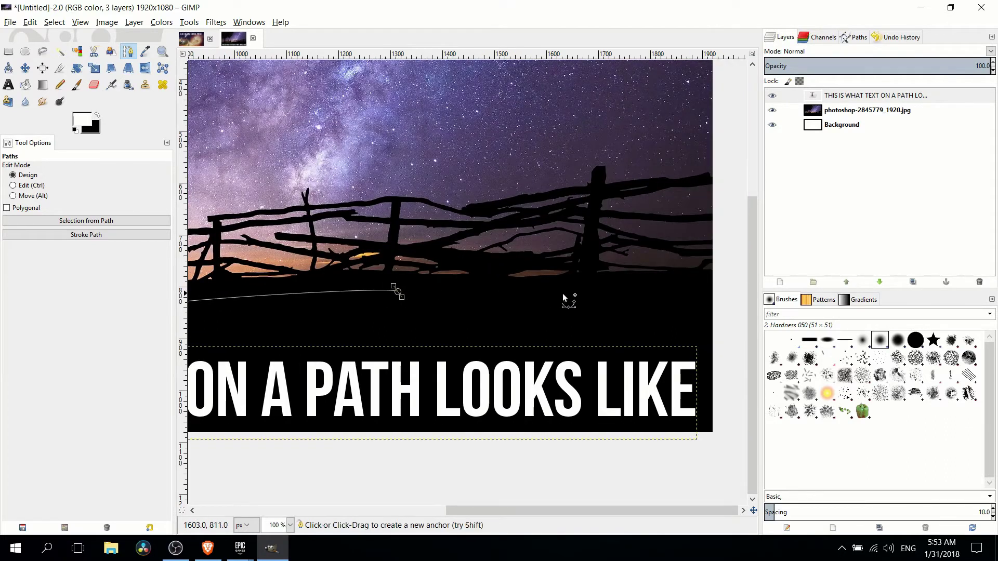
click(585, 300)
scroll(623, 307, right, 7)
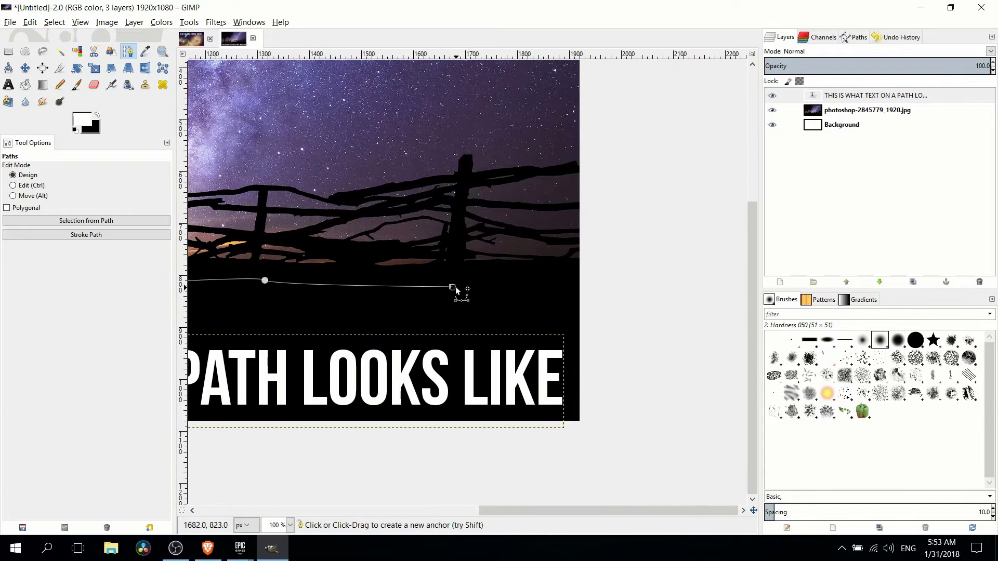
drag(452, 288, 579, 292)
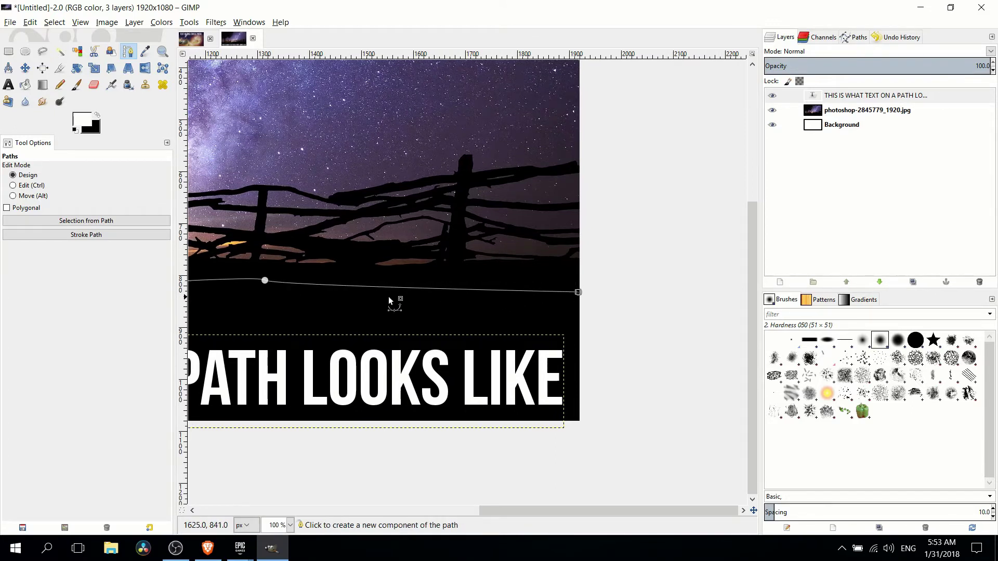
scroll(390, 301, left, 12)
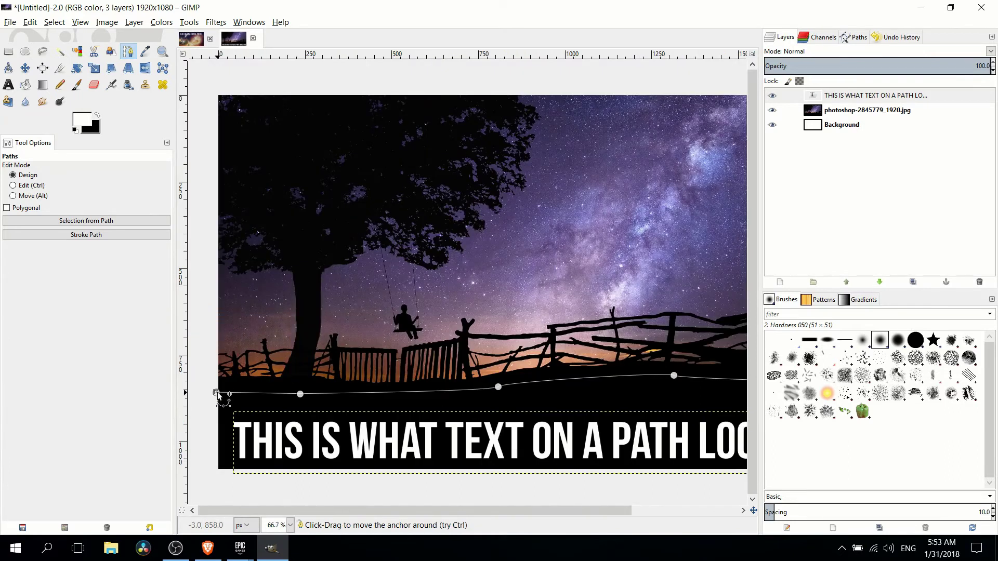
Move the path's left end onto the image and nudge the second anchor
drag(217, 394, 231, 395)
scroll(249, 384, down, 4)
scroll(249, 384, right, 2)
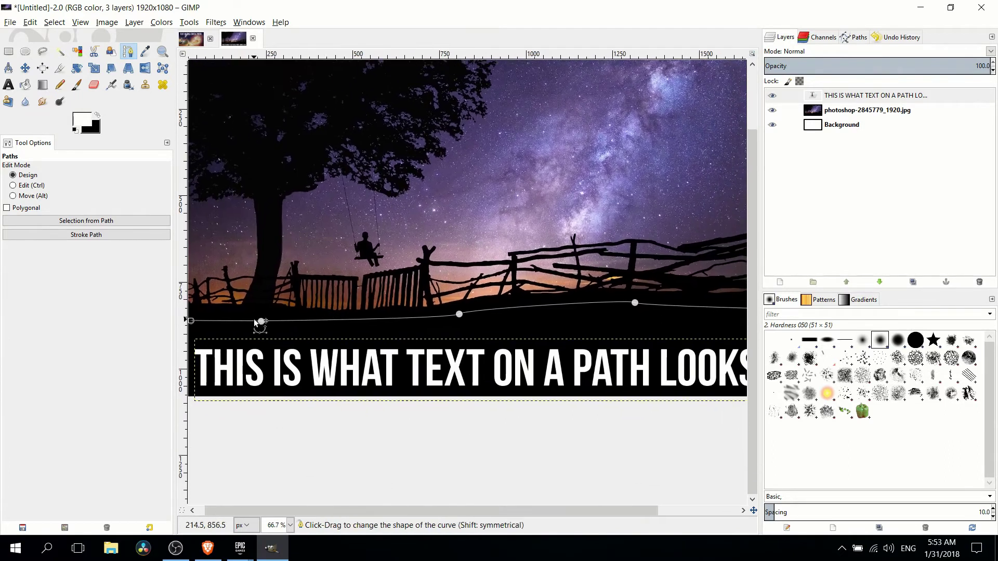
drag(262, 324, 266, 323)
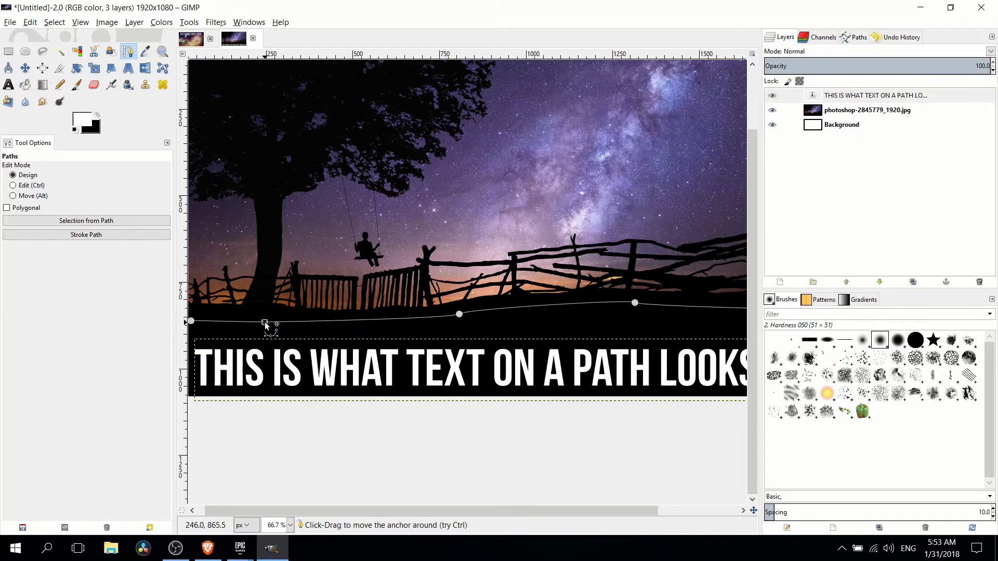
scroll(460, 312, down, 5)
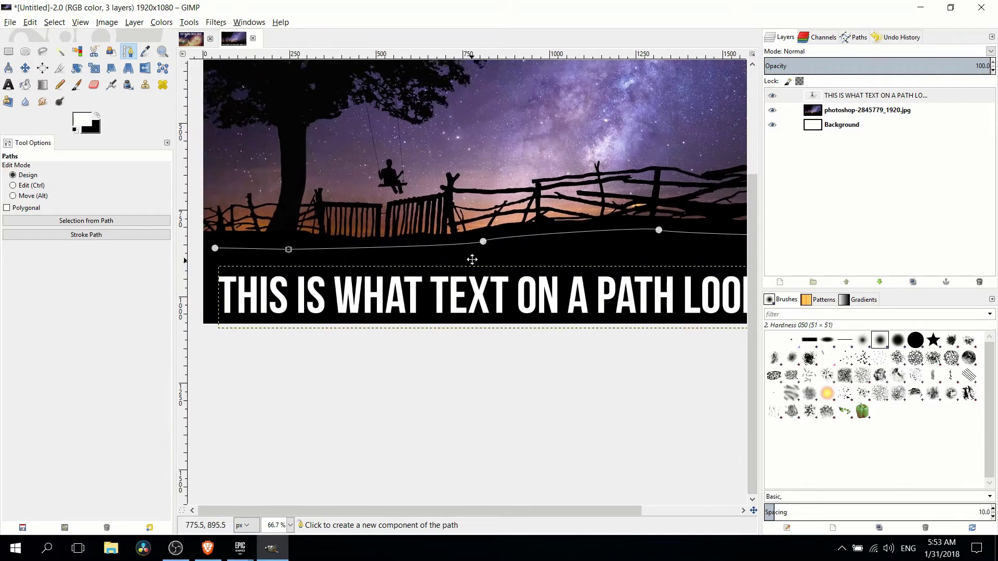
scroll(359, 244, right, 5)
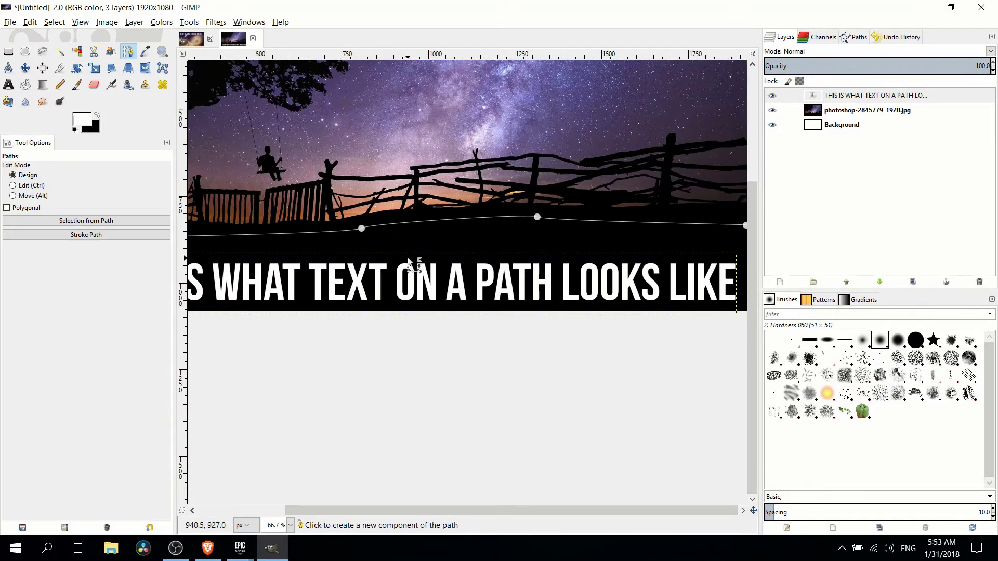
scroll(504, 242, left, 10)
scroll(505, 242, down, 1)
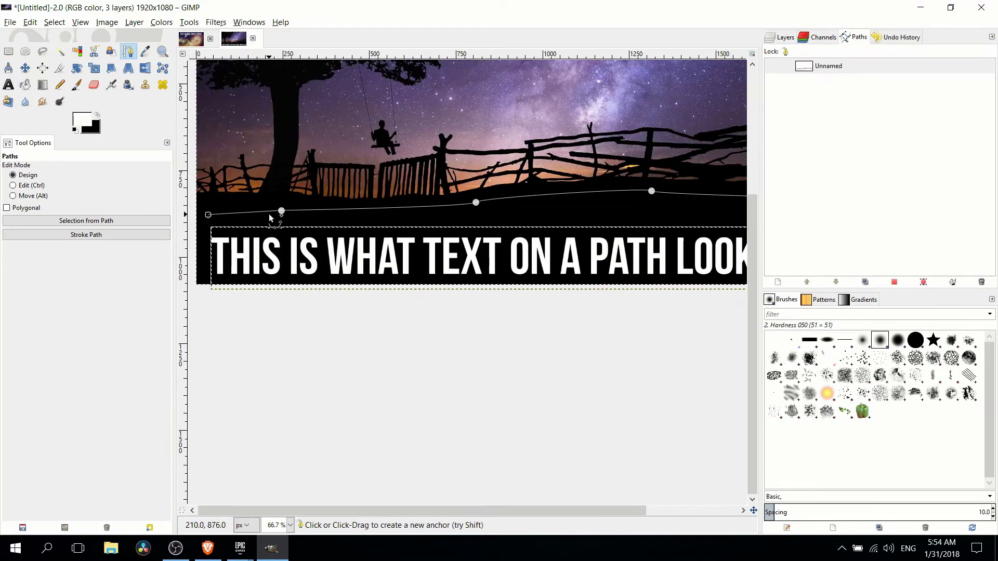
Lower the middle anchors and right end slightly, then select the Unnamed path
drag(281, 211, 281, 216)
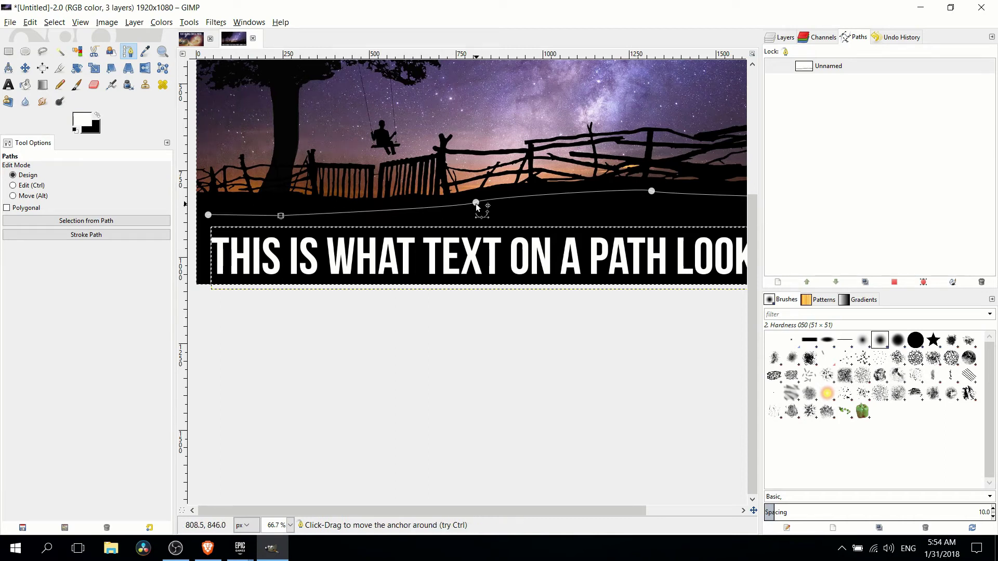
drag(476, 205, 474, 210)
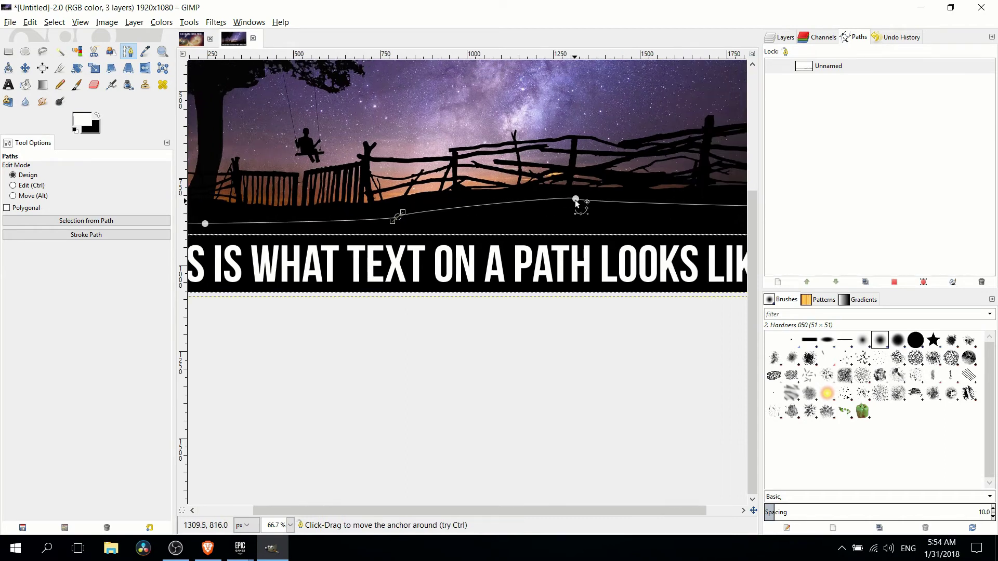
drag(576, 203, 579, 207)
scroll(492, 214, right, 3)
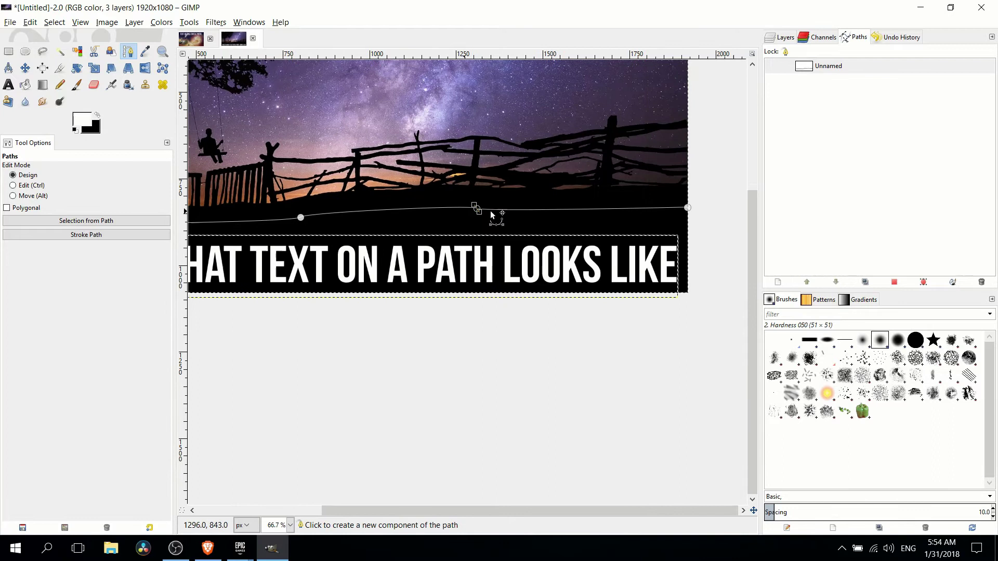
drag(688, 206, 687, 211)
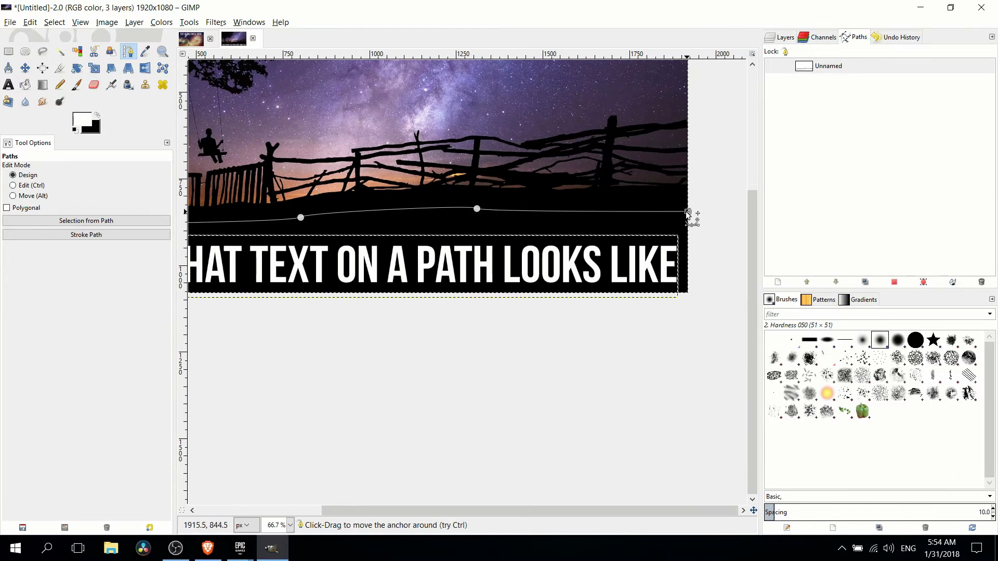
scroll(678, 213, left, 3)
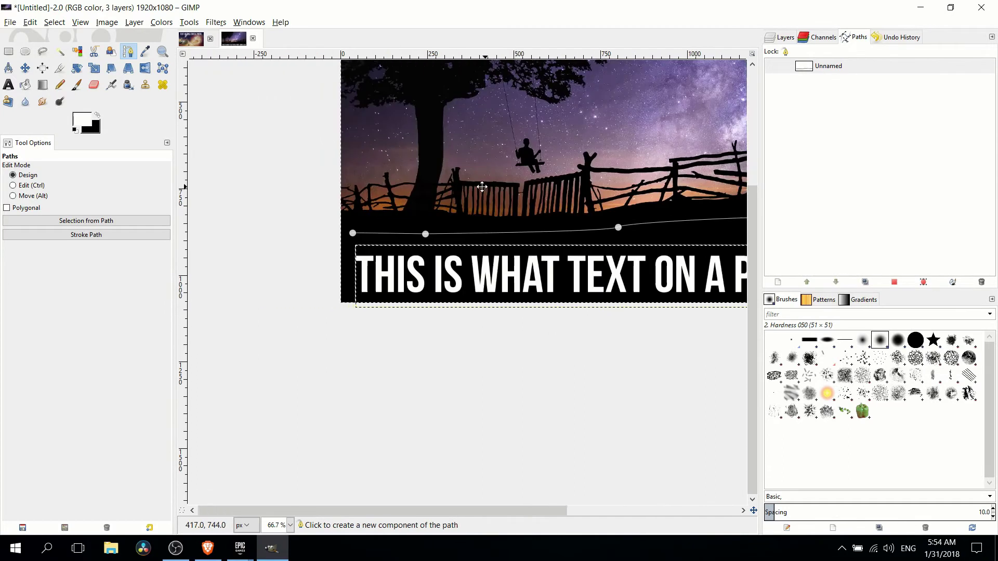
scroll(564, 140, down, 1)
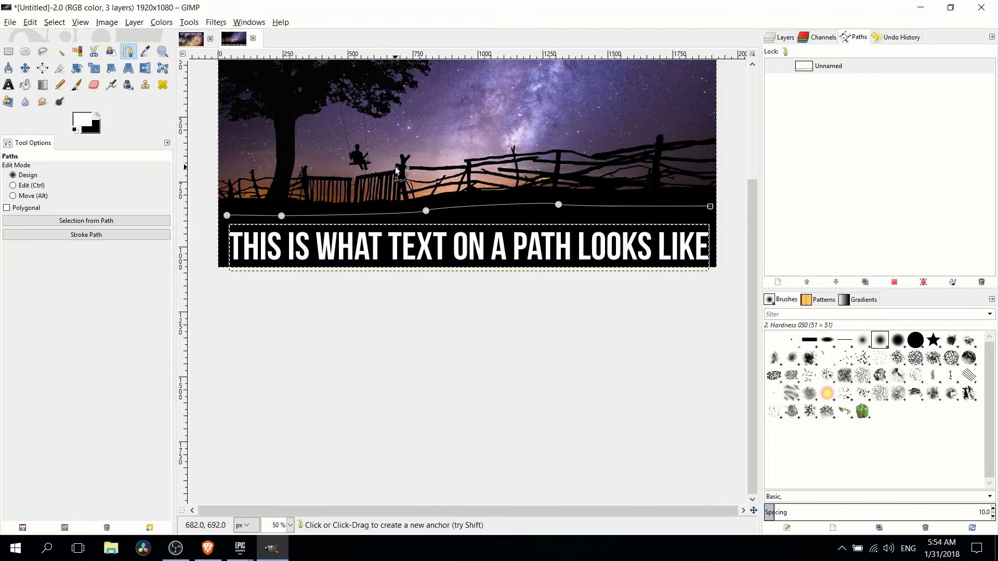
click(819, 71)
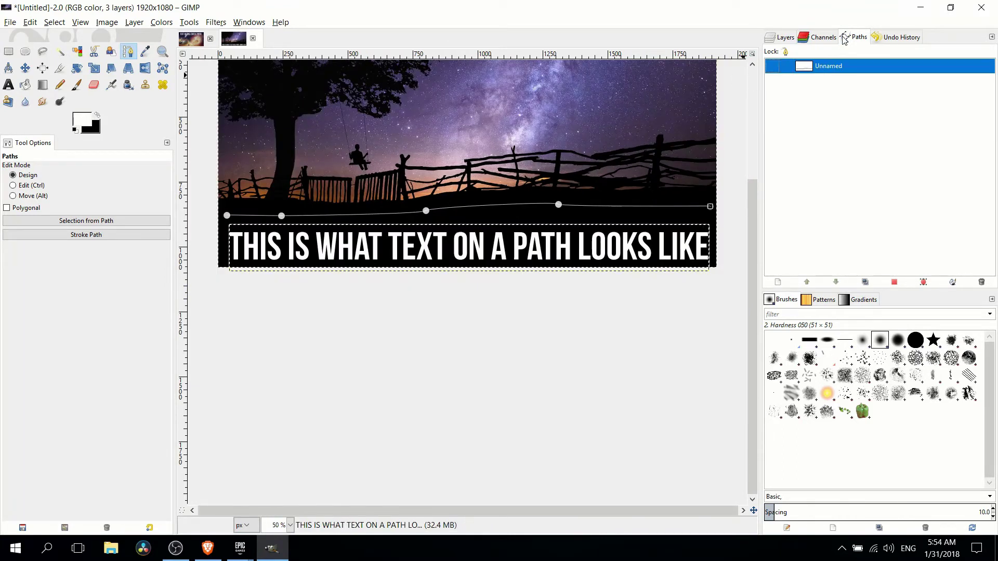
Apply Text along Path to the caption text layer and hide the flat caption layer
click(239, 23)
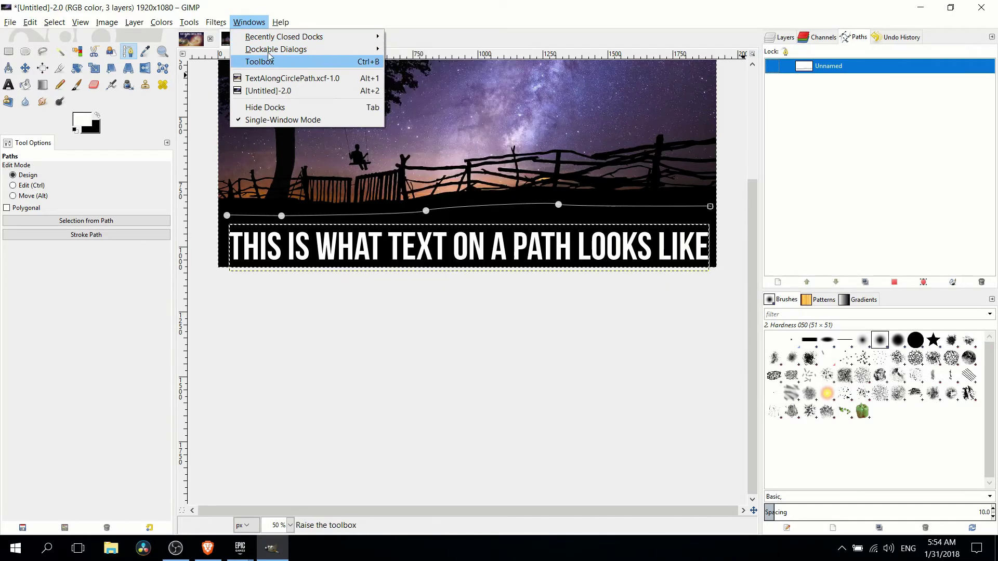
key(Escape)
click(782, 38)
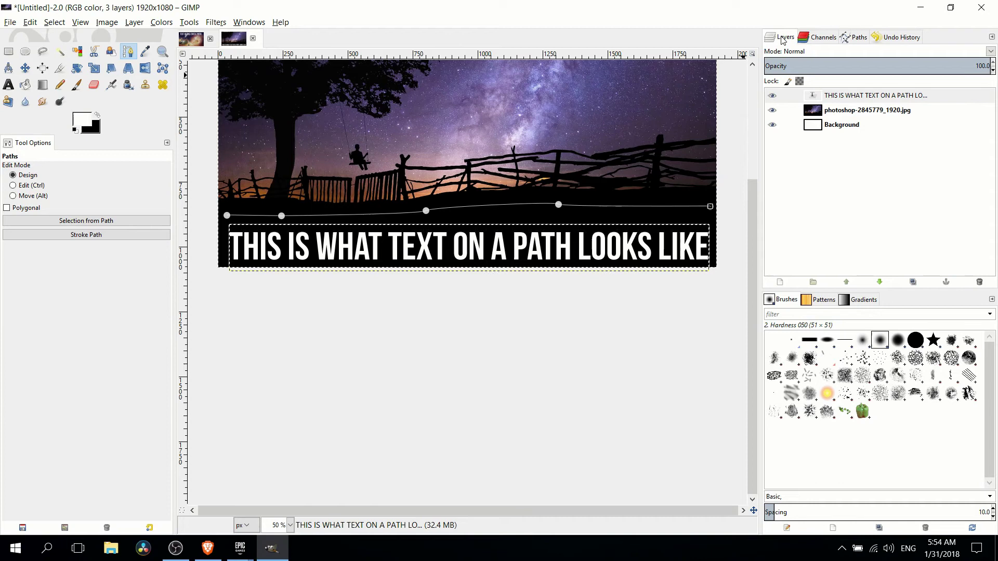
right_click(843, 98)
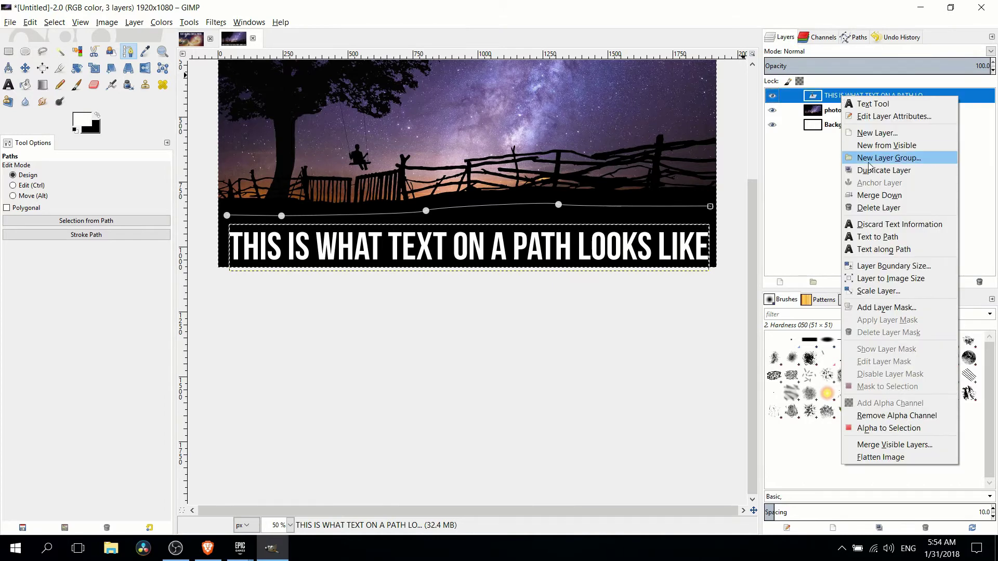
click(892, 253)
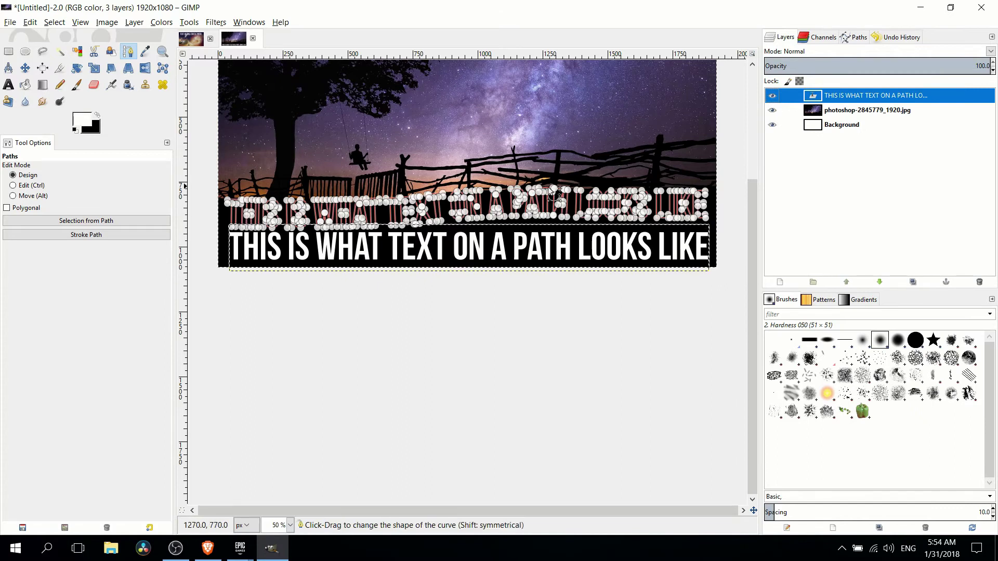
click(772, 96)
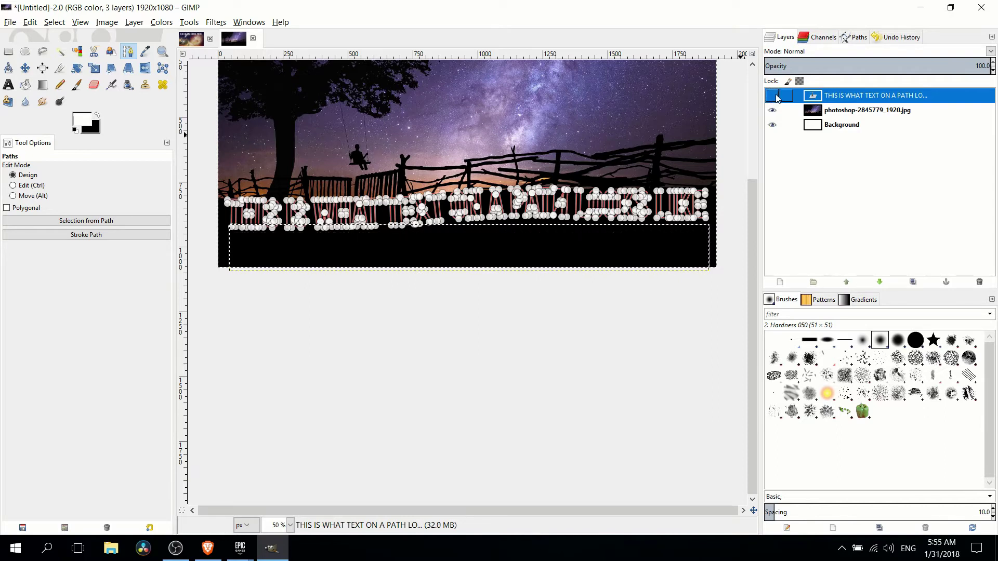
Make the Unnamed guide path visible on the image in the Paths list
click(853, 37)
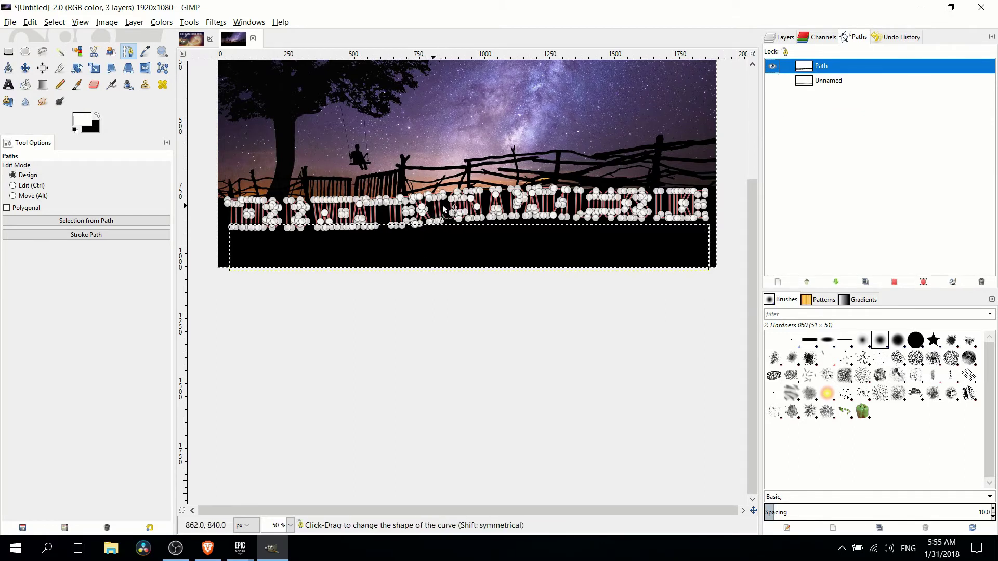
scroll(521, 219, up, 3)
scroll(521, 219, up, 2)
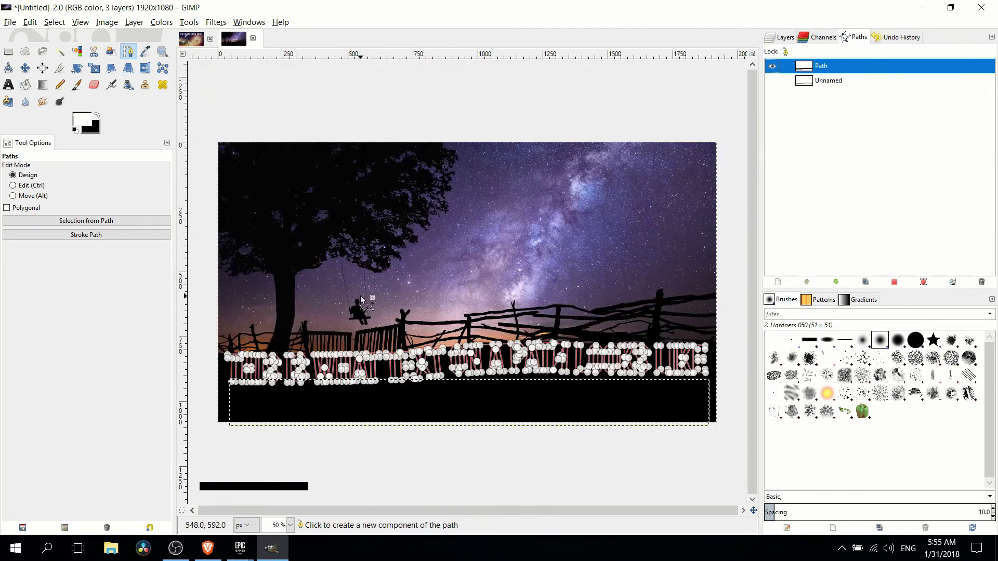
drag(421, 316, 480, 244)
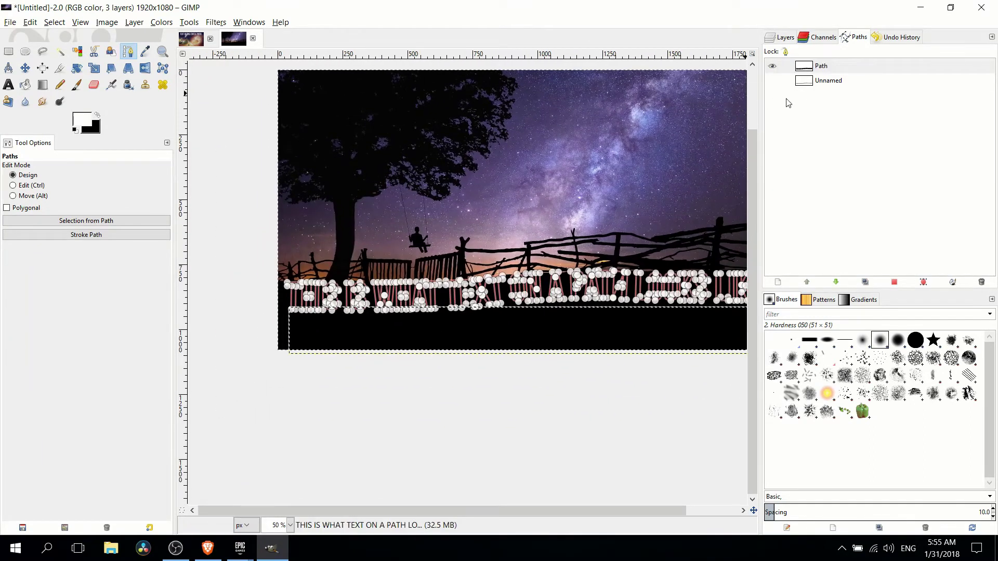
click(809, 89)
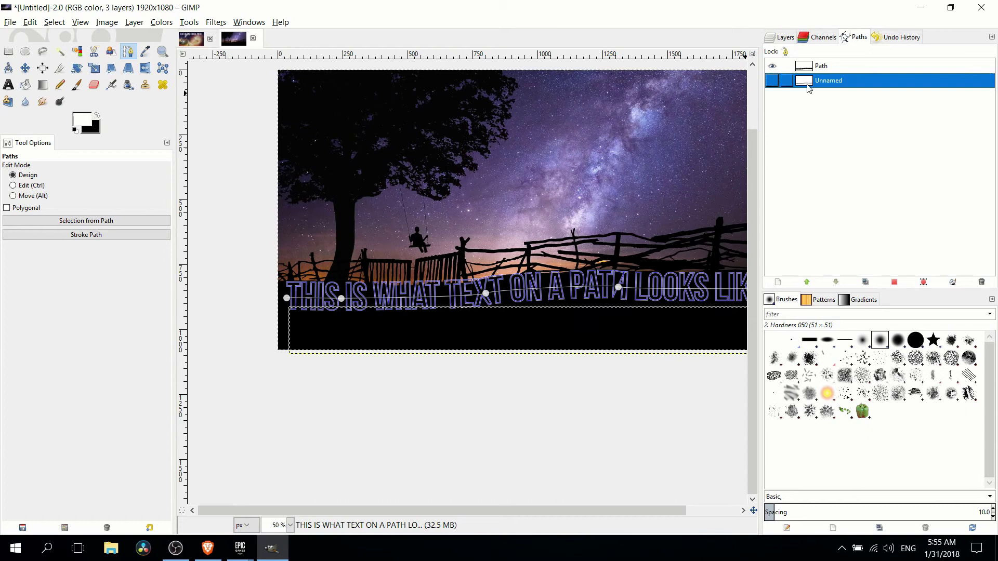
Zoom in to inspect the letter-outline path, then delete it
click(832, 70)
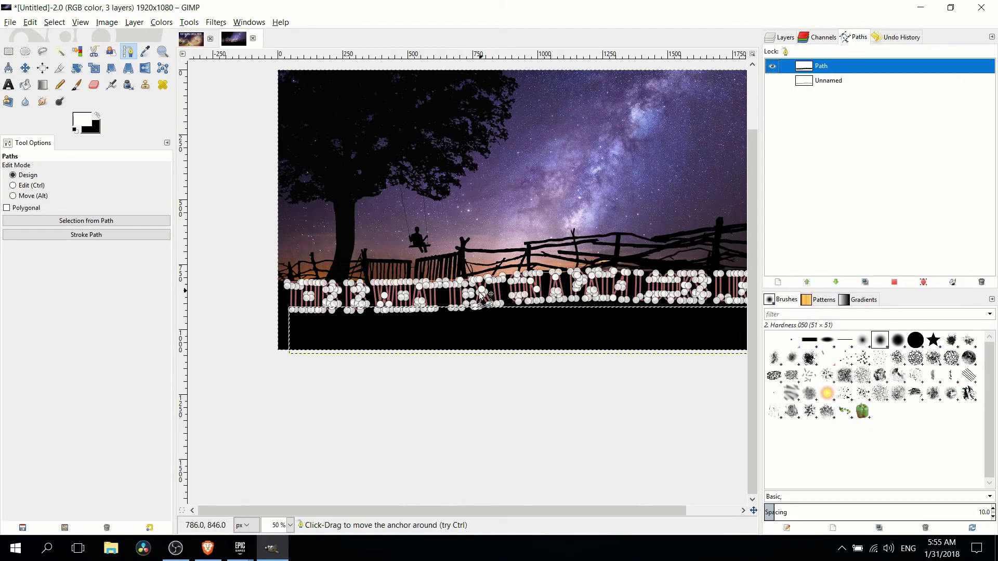
key(2)
drag(655, 233, 446, 254)
mouse_move(579, 273)
mouse_down()
mouse_move(417, 260)
mouse_move(459, 257)
mouse_up()
scroll(459, 256, right, 2)
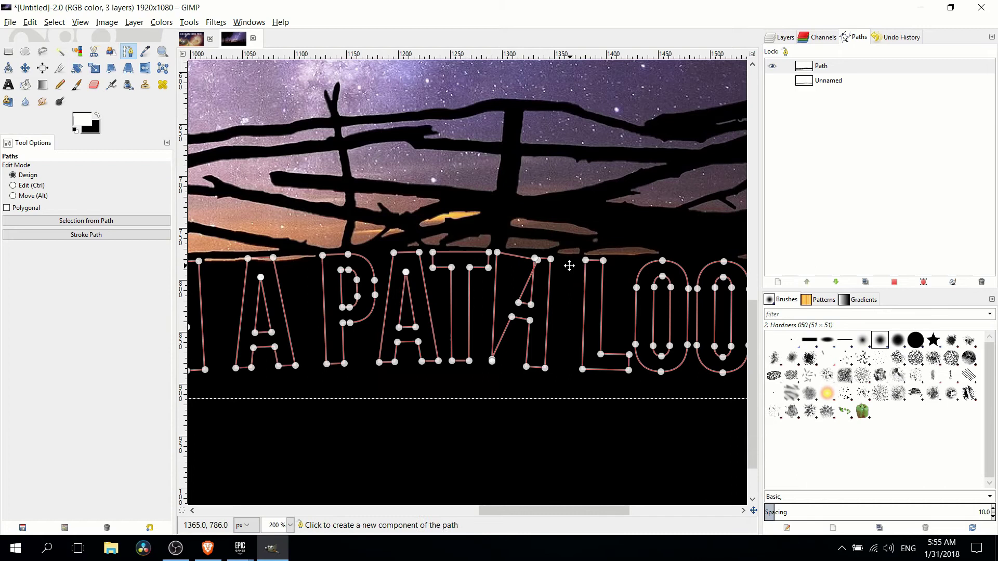
scroll(570, 263, right, 2)
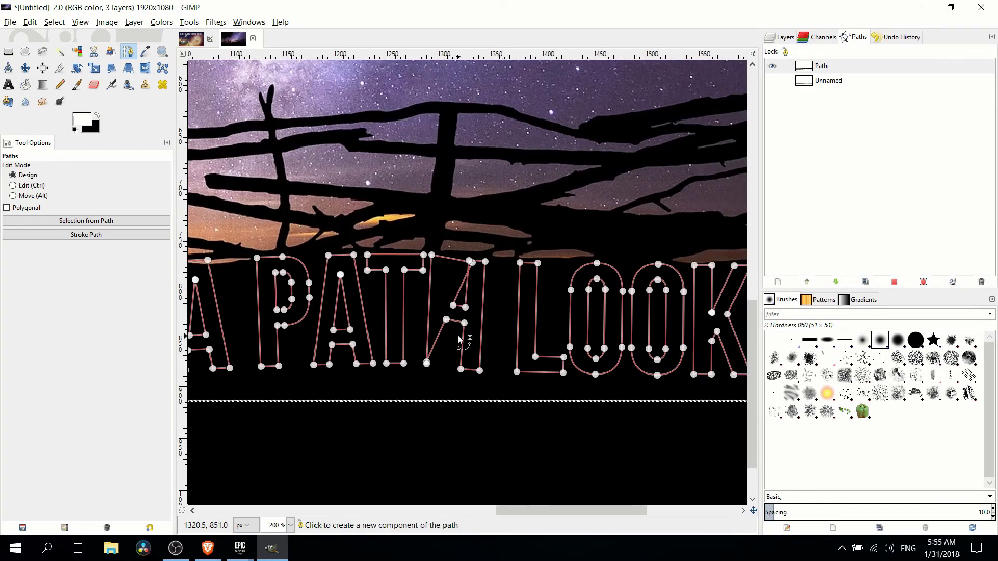
drag(500, 332, 495, 287)
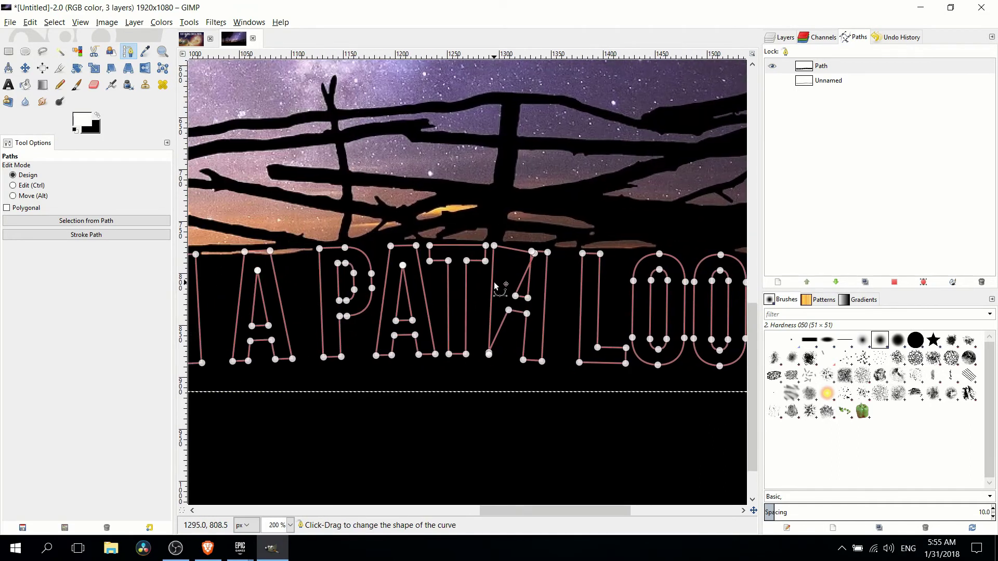
scroll(495, 285, down, 1)
click(811, 66)
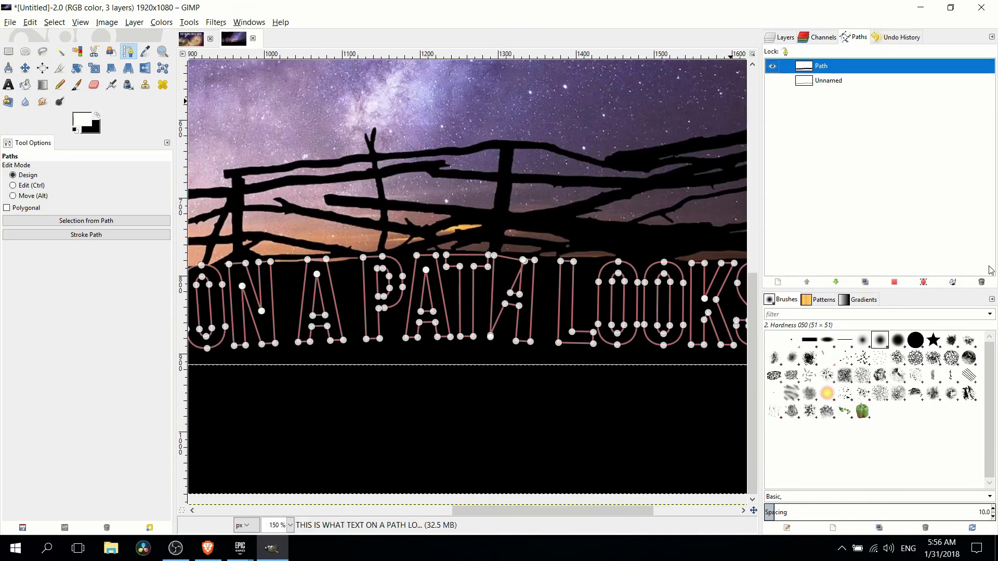
click(981, 282)
Activate the guide path and reshape the bends on its right and middle sections
click(772, 66)
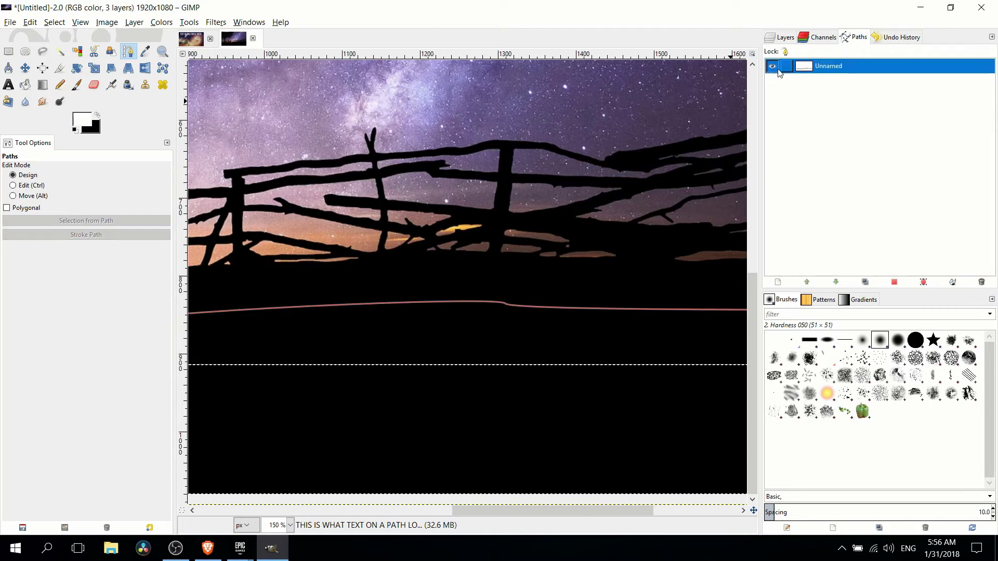
scroll(671, 145, down, 2)
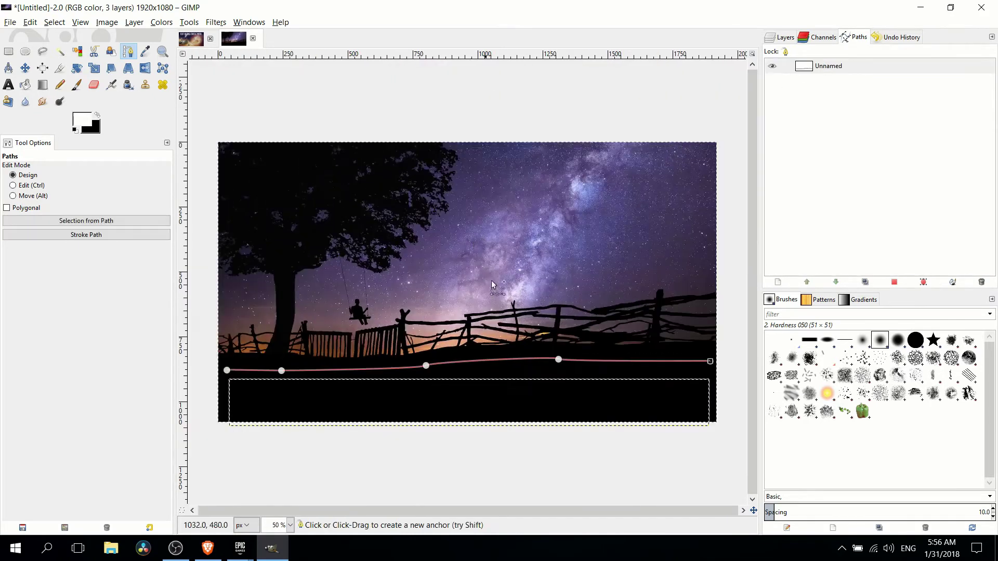
scroll(525, 312, down, 3)
scroll(566, 247, up, 1)
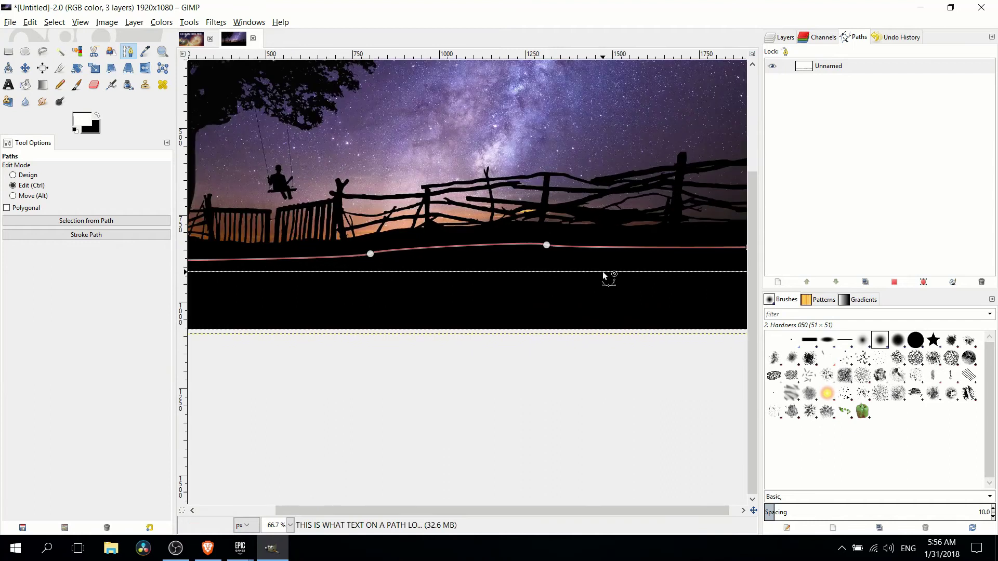
scroll(551, 255, up, 1)
click(543, 244)
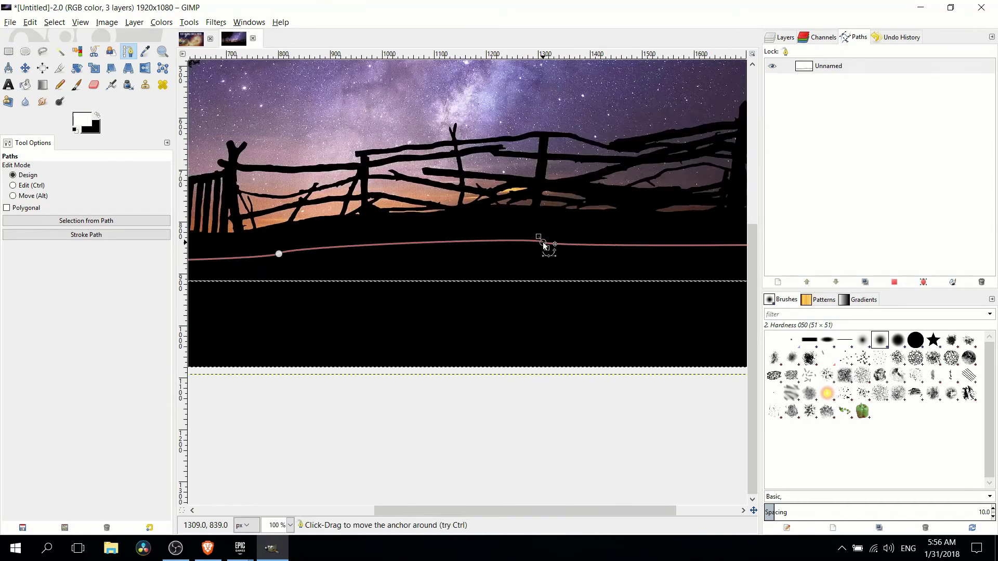
drag(547, 253, 511, 237)
scroll(504, 264, left, 5)
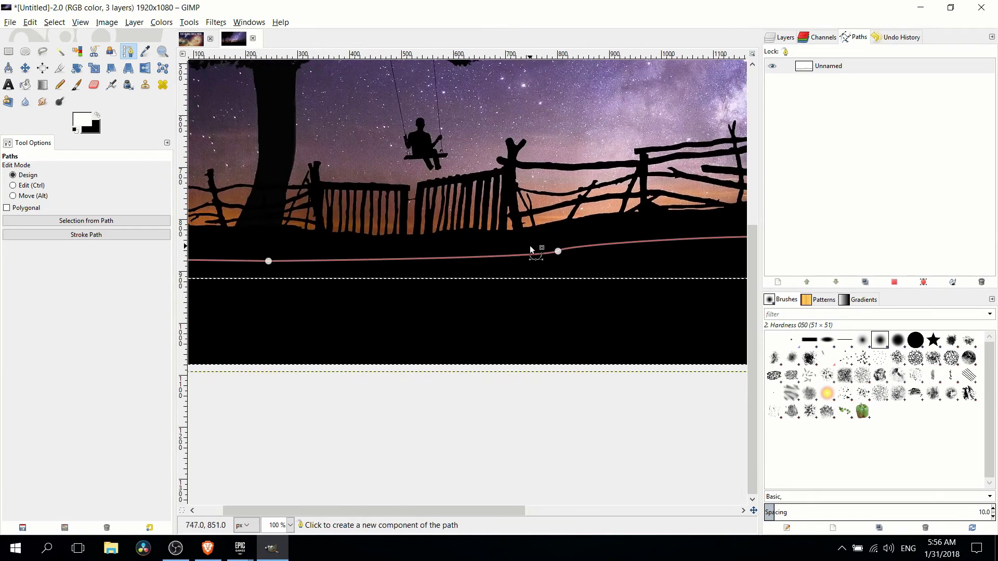
scroll(530, 250, right, 8)
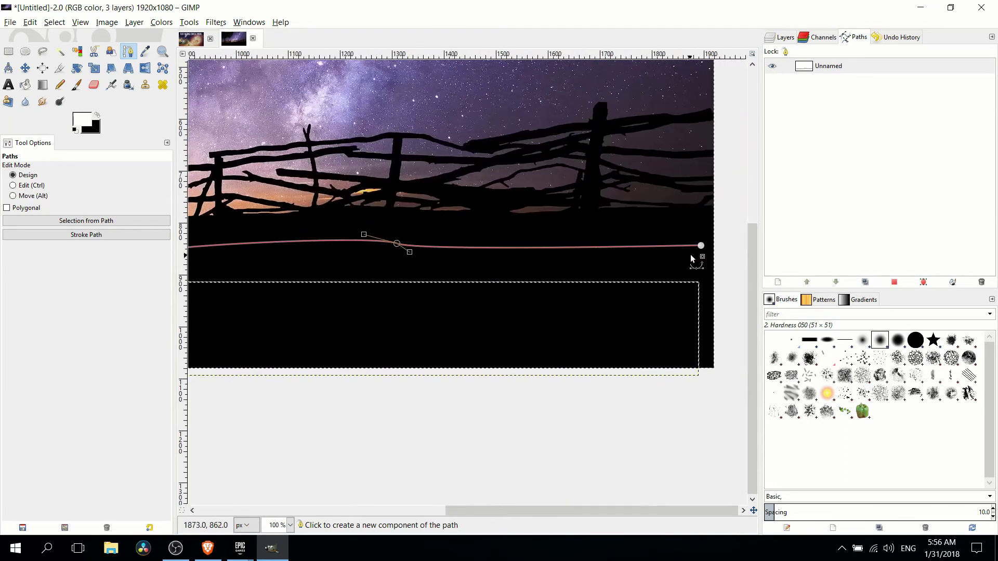
drag(416, 256, 399, 254)
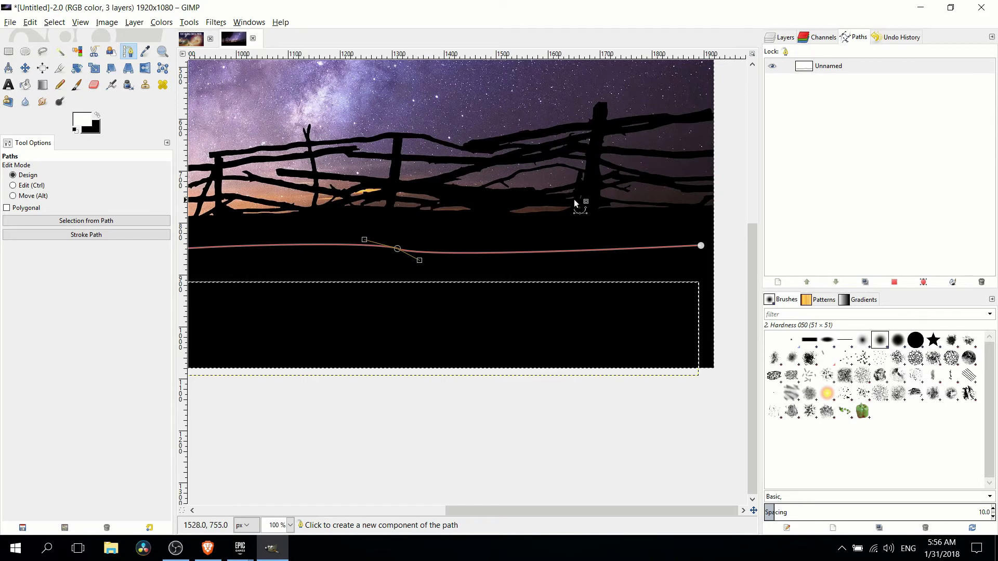
Lower the right-end and left-side anchors slightly to smooth the curve
drag(702, 246, 702, 254)
scroll(422, 252, left, 1)
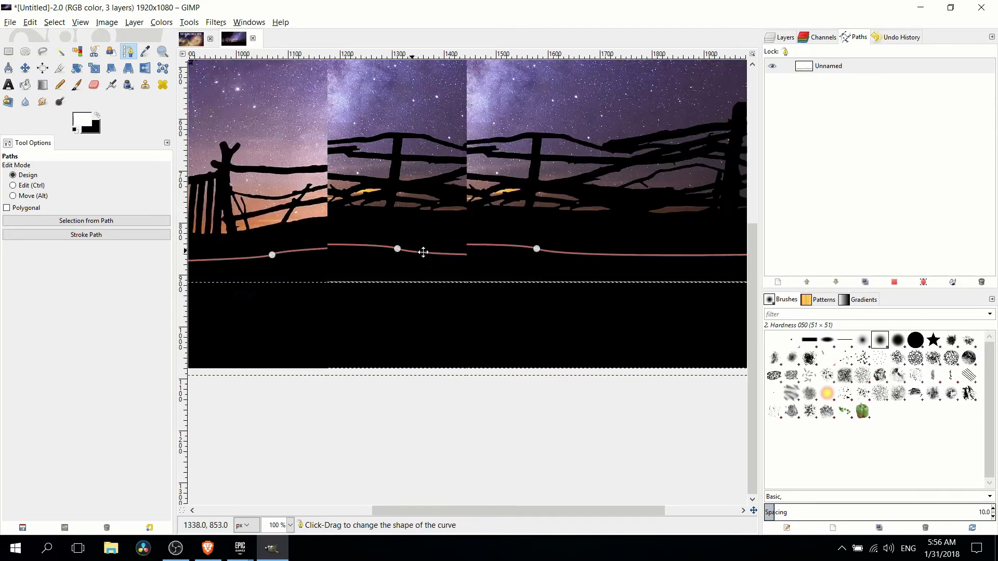
drag(423, 252, 590, 260)
drag(439, 264, 439, 269)
drag(340, 242, 625, 244)
drag(433, 276, 433, 279)
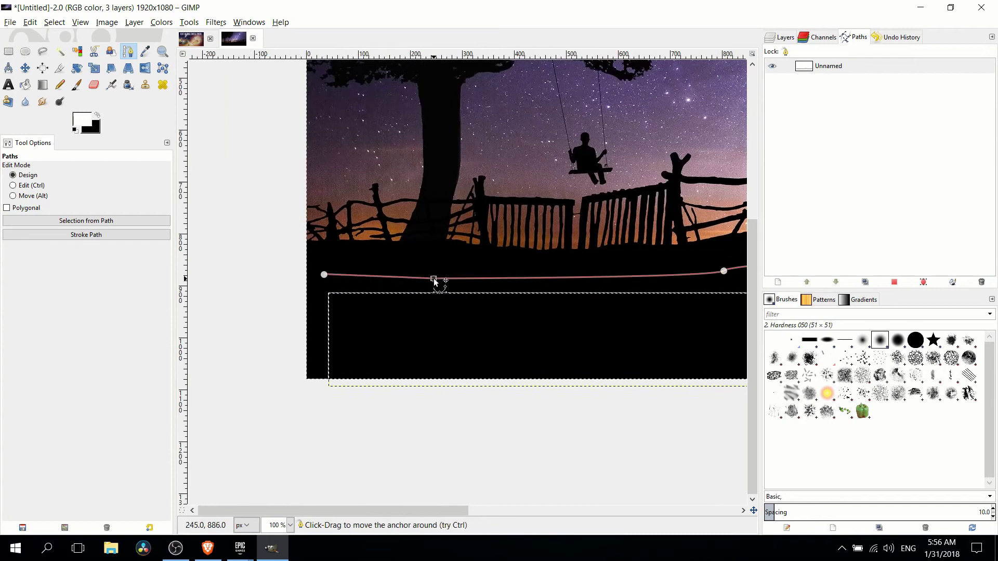
drag(324, 275, 324, 278)
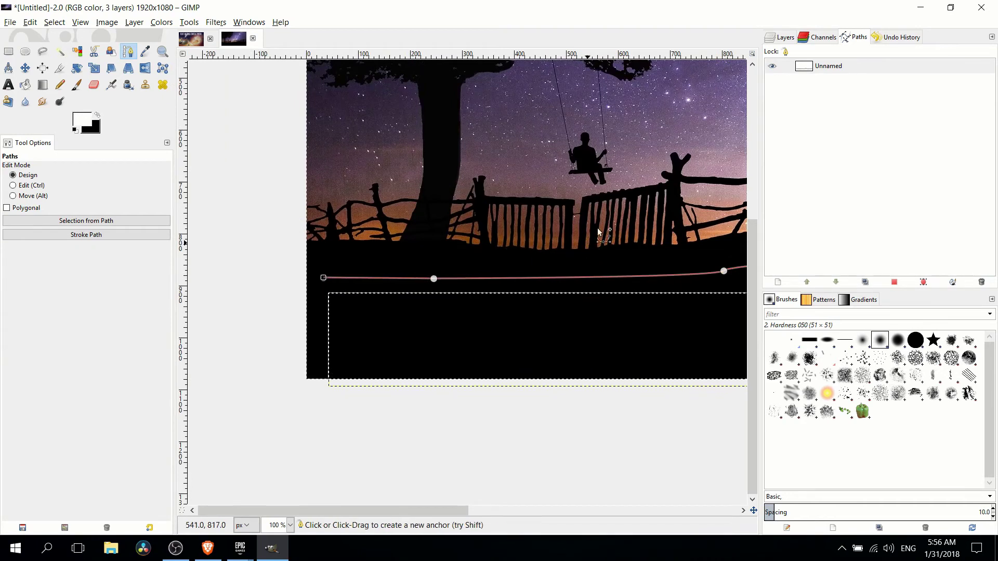
click(780, 37)
Apply Text along Path to the caption layer using the reshaped curve
scroll(707, 143, right, 3)
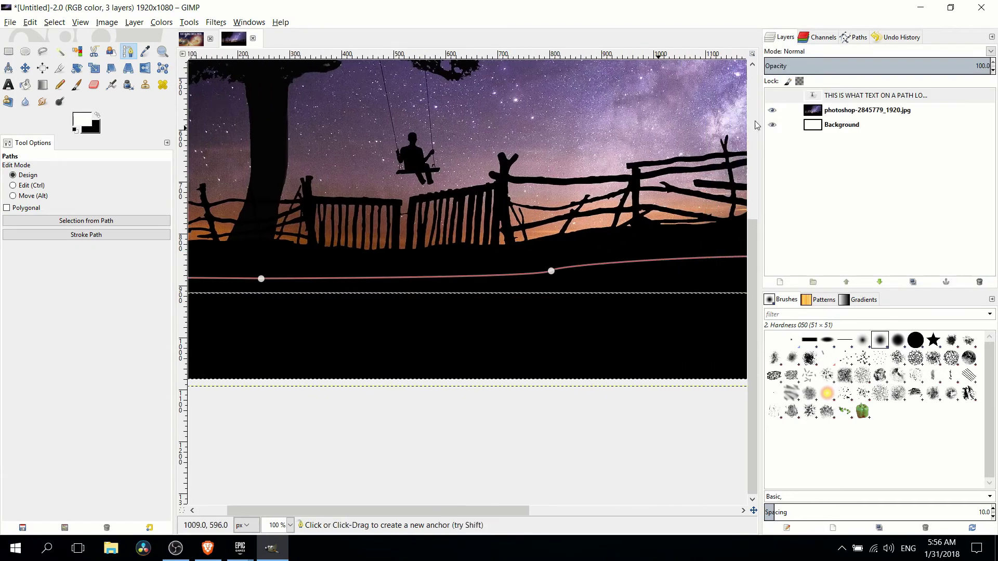
click(842, 96)
right_click(842, 97)
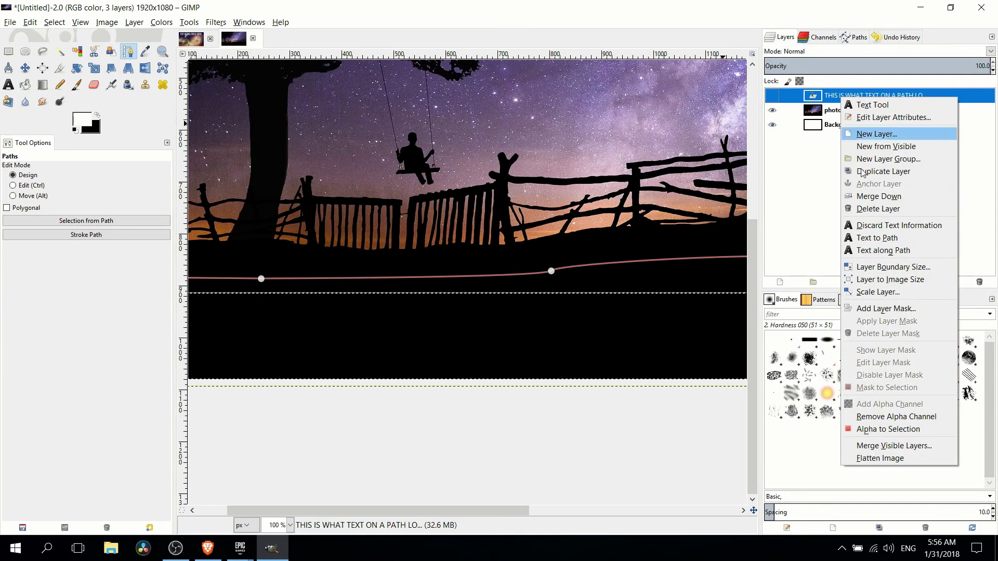
click(883, 251)
Pan along the bent letter outlines to check them, then bring up the new Path's options
scroll(482, 184, right, 4)
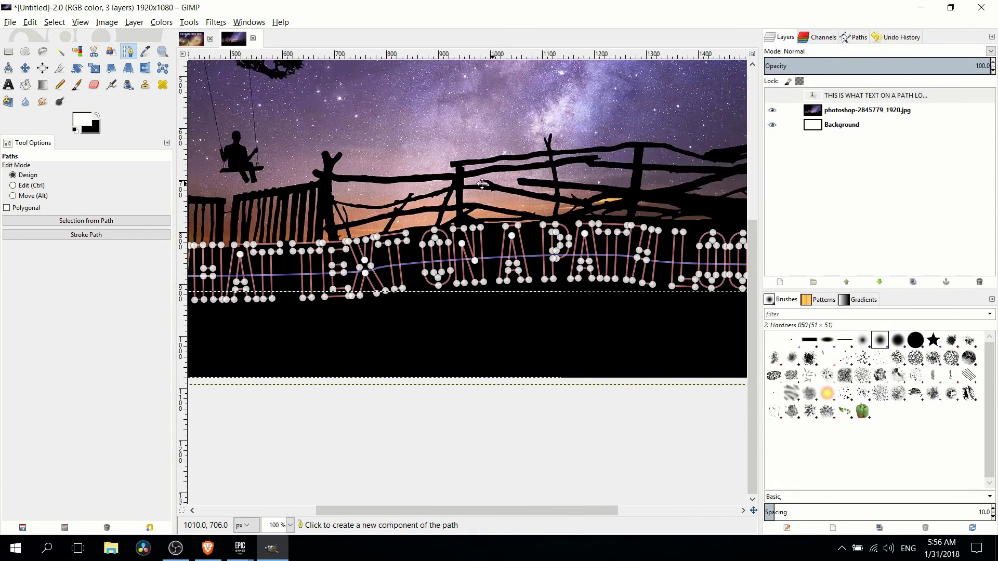
drag(482, 184, 445, 187)
drag(457, 255, 600, 260)
drag(660, 228, 451, 224)
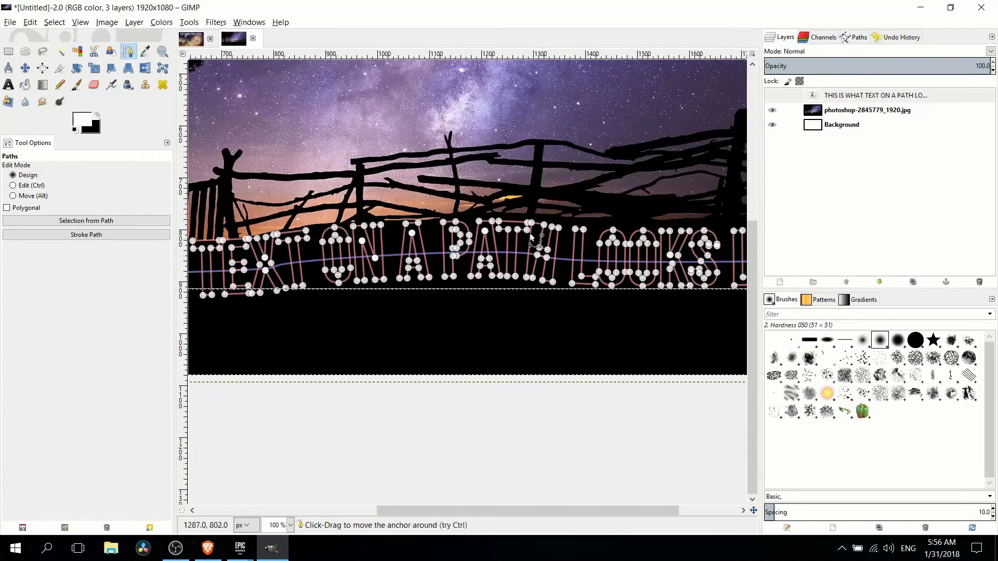
scroll(524, 184, right, 3)
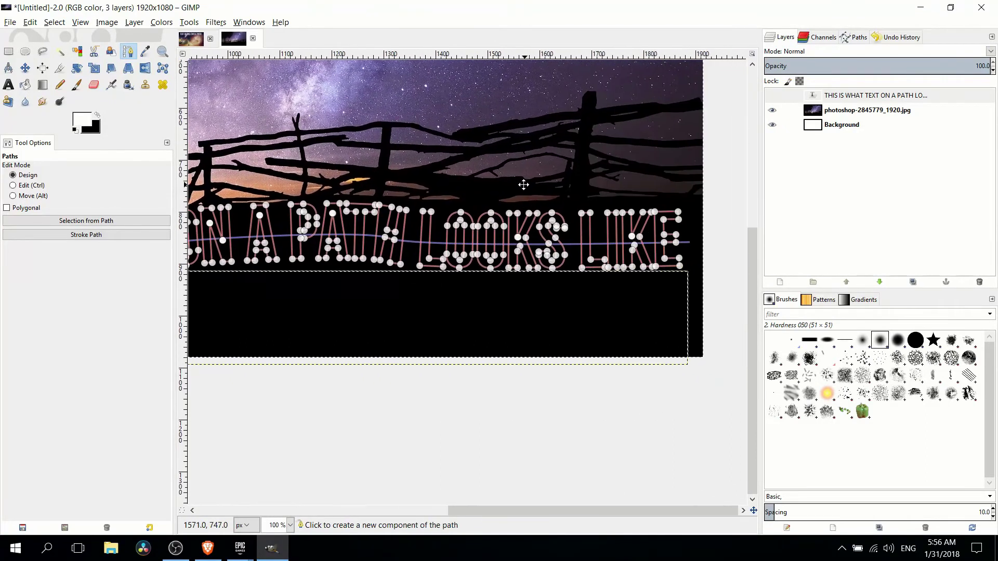
scroll(523, 185, right, 1)
scroll(519, 177, left, 3)
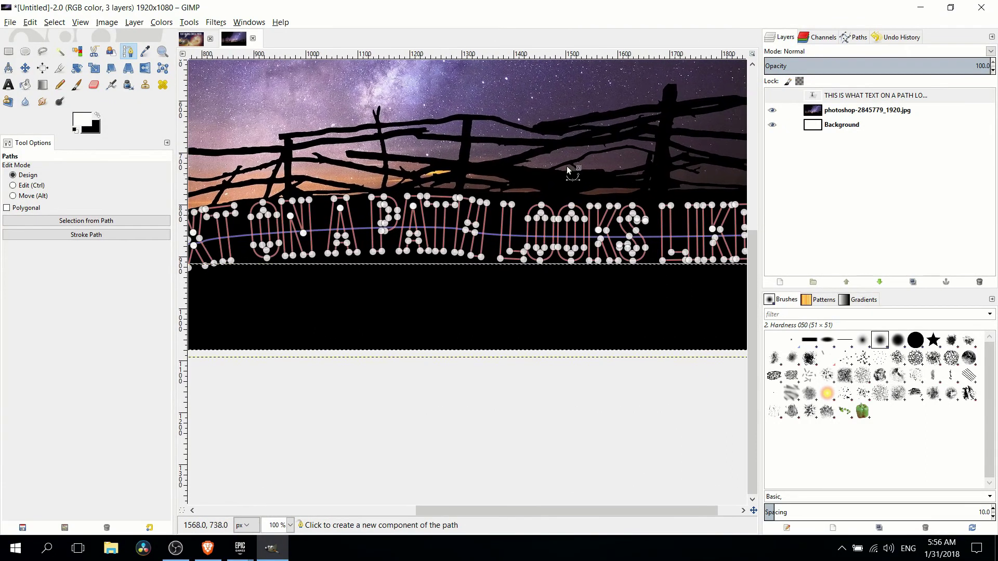
drag(416, 168, 561, 165)
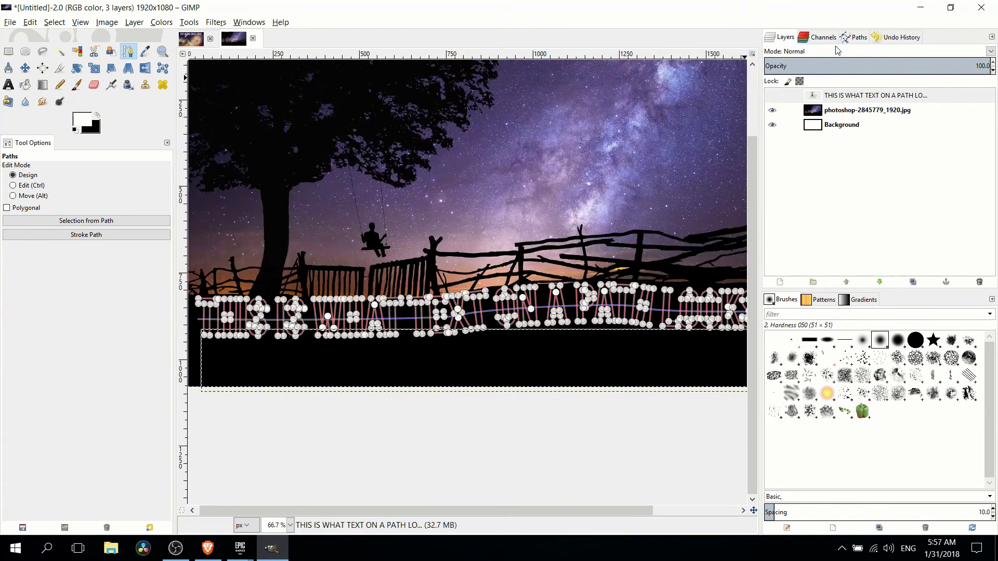
click(857, 38)
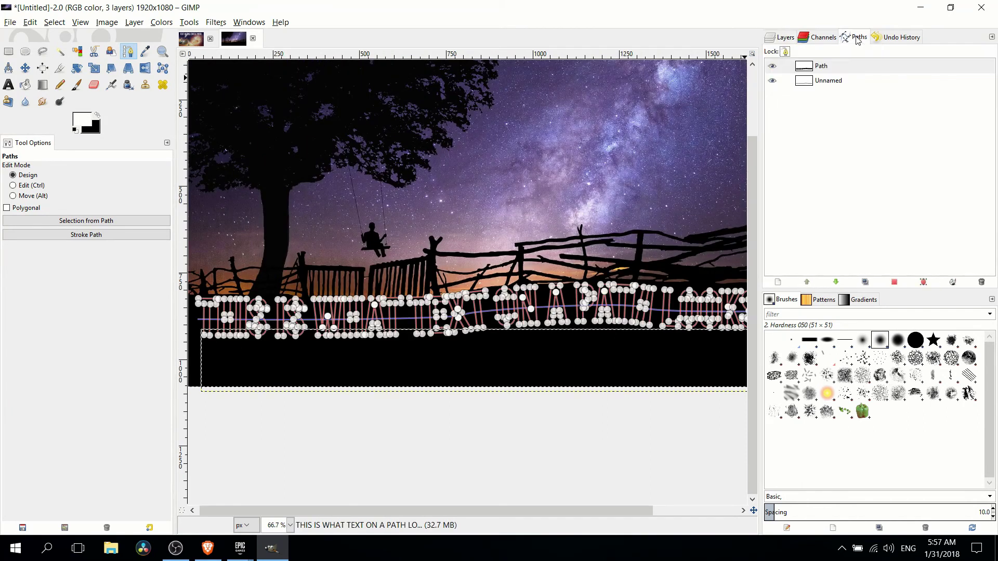
right_click(831, 69)
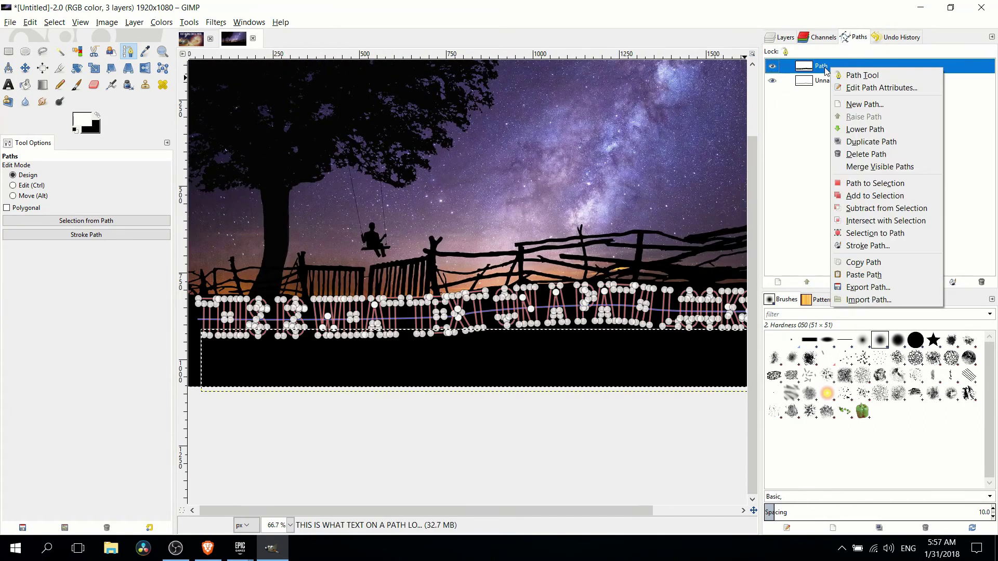
Convert the letter-outline Path to a selection and add a new transparent layer
click(878, 183)
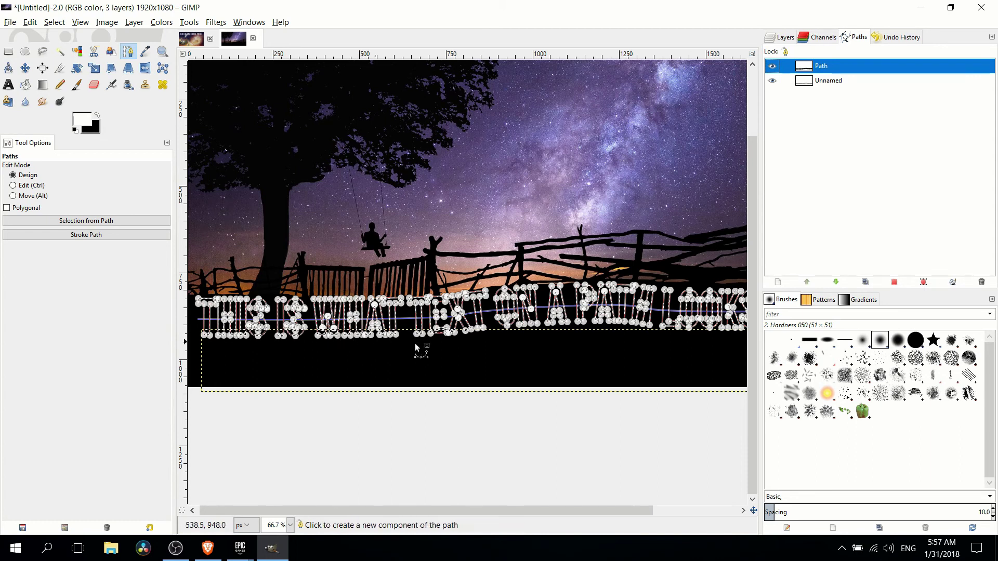
click(770, 39)
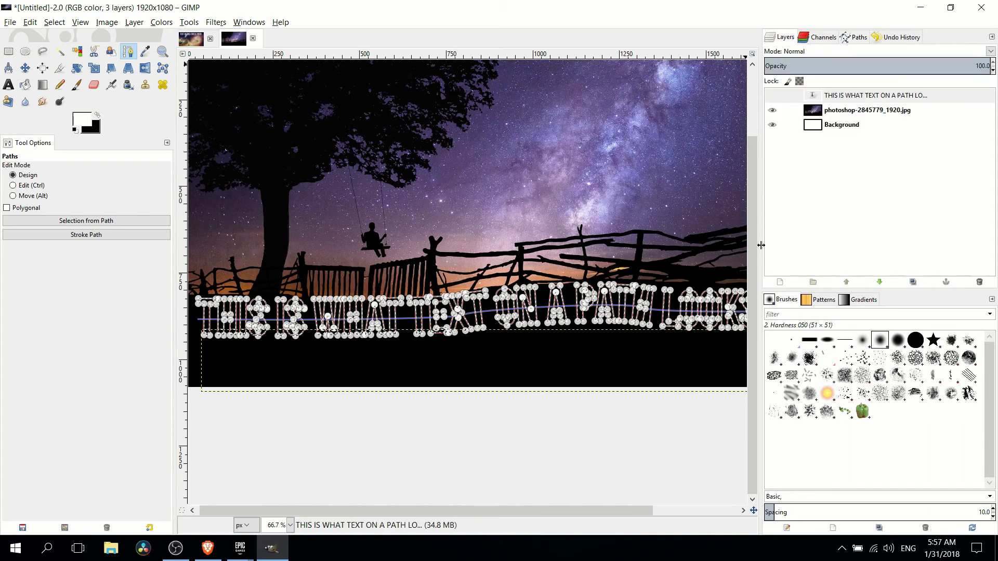
click(780, 283)
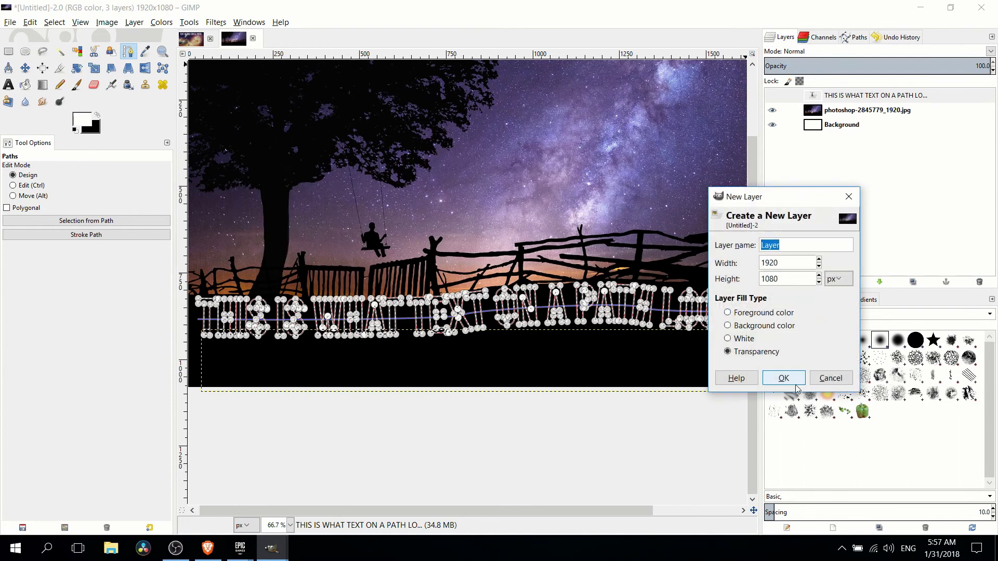
click(795, 384)
Bucket-fill the letter selection with white on the new layer
scroll(528, 357, up, 3)
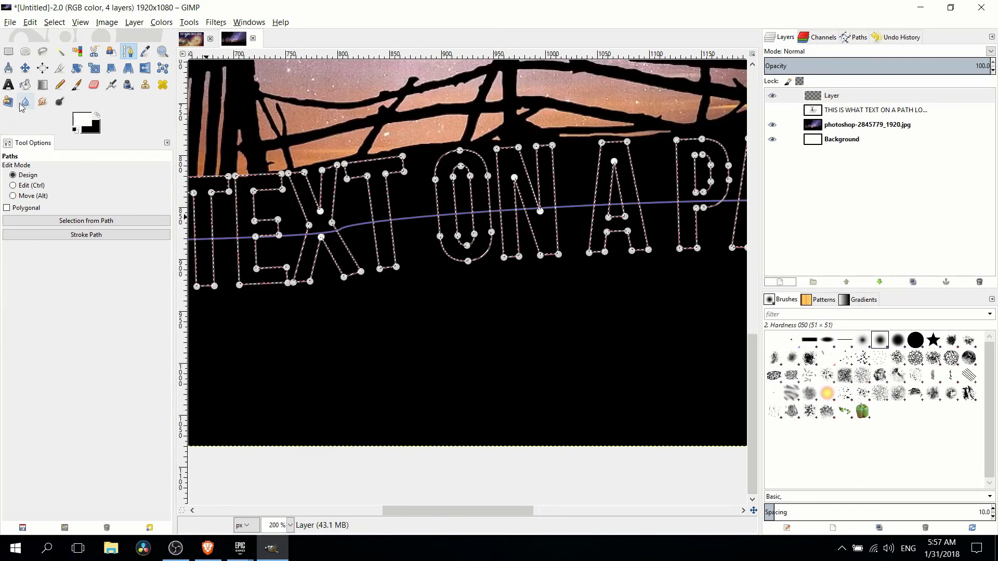
click(25, 84)
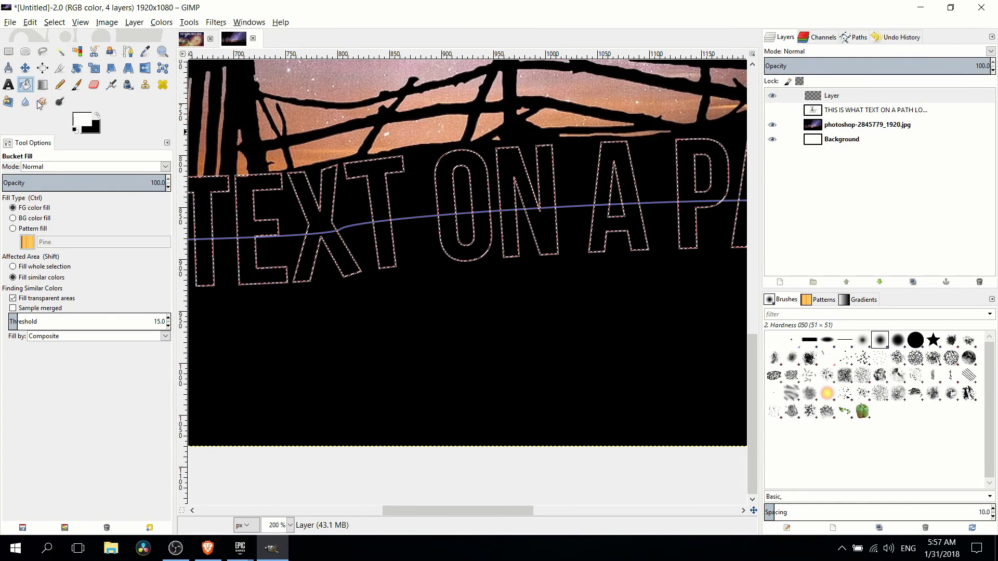
ctrl+click(449, 185)
scroll(451, 187, down, 5)
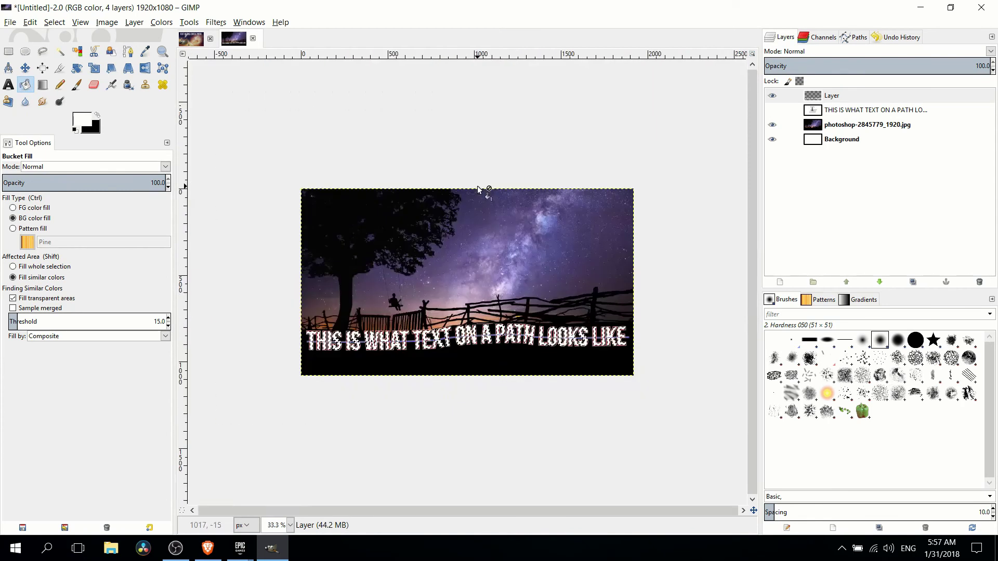
drag(509, 360, 506, 289)
Clear the selection, hide the Unnamed guide path, and return to the Layers list
click(8, 51)
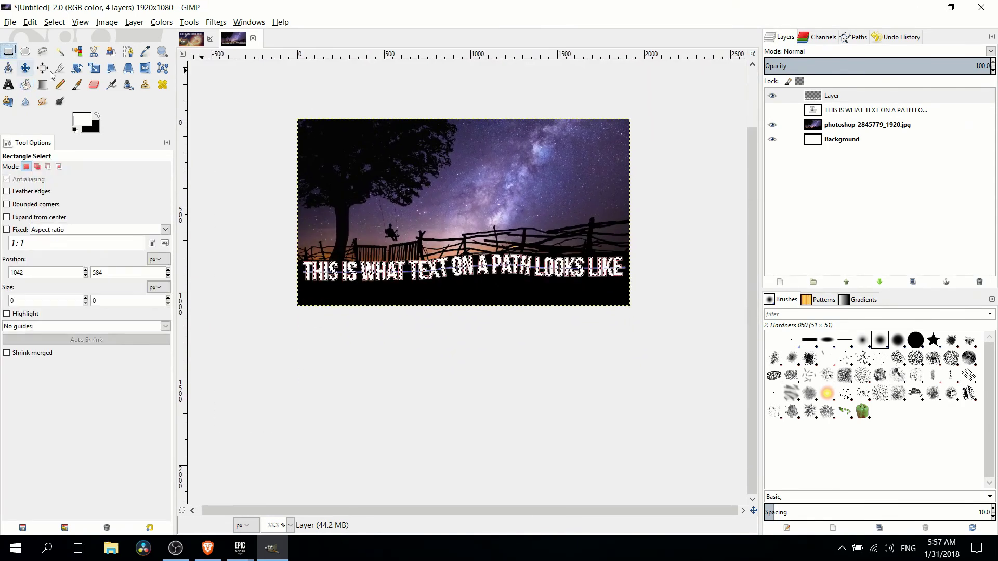
click(427, 147)
click(855, 37)
click(780, 66)
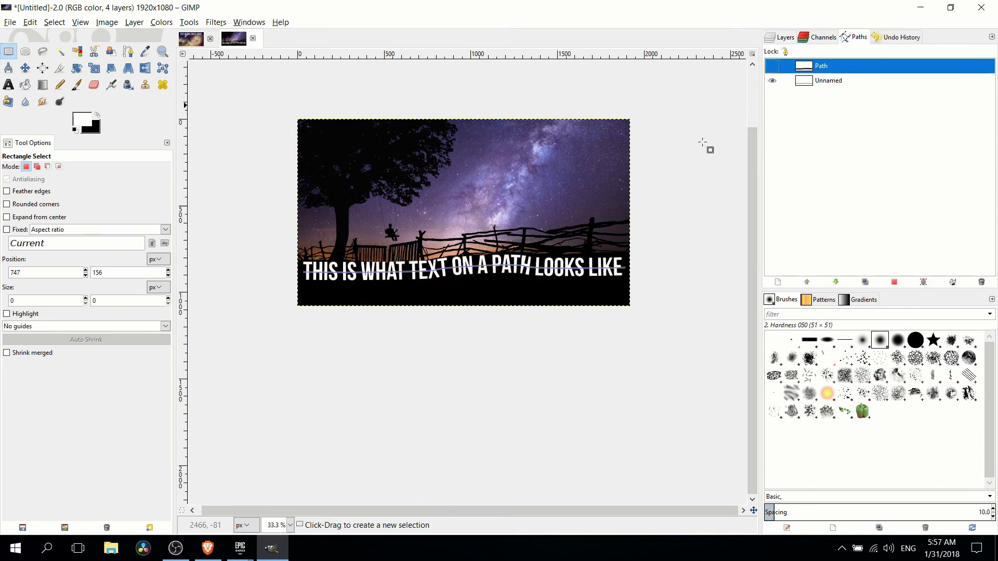
click(772, 81)
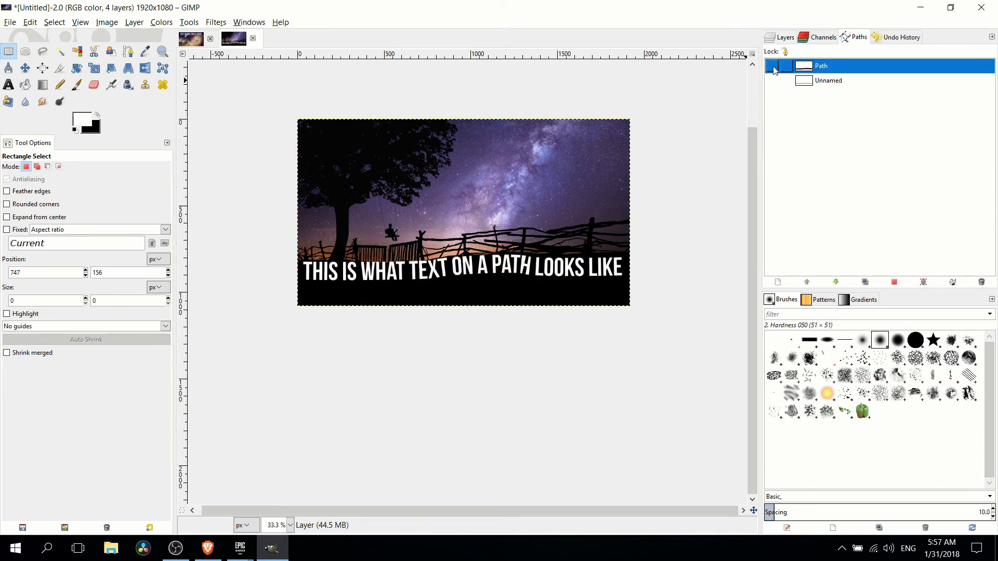
click(774, 39)
scroll(562, 333, up, 1)
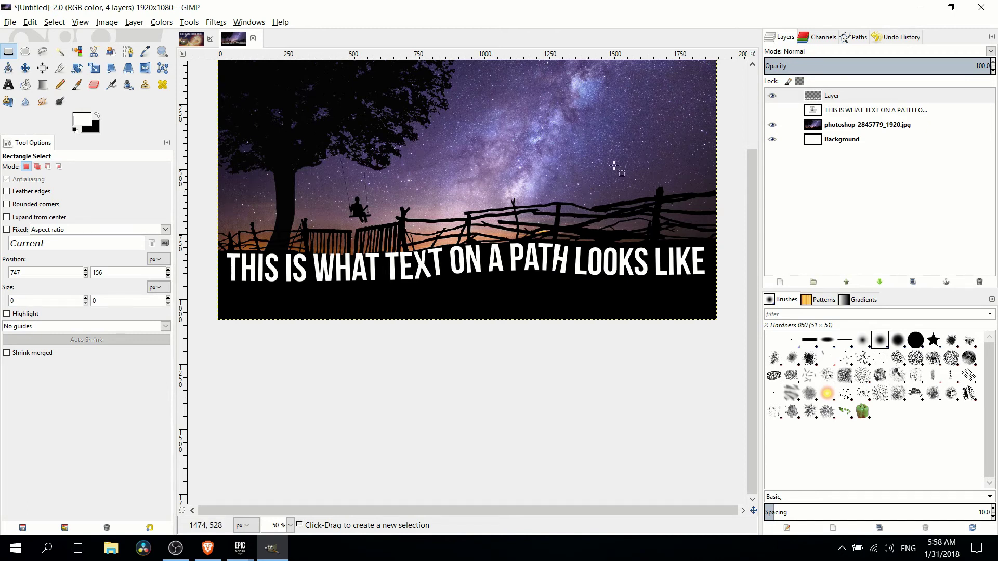
Delete the white-filled layer and lower the curve's middle, right and end anchors slightly
click(844, 96)
click(979, 281)
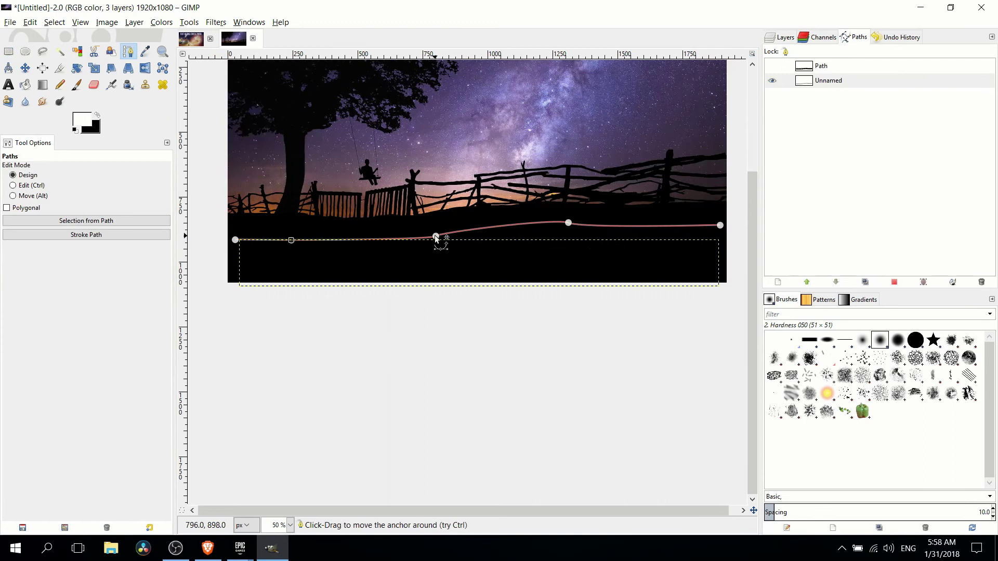
drag(435, 236, 434, 240)
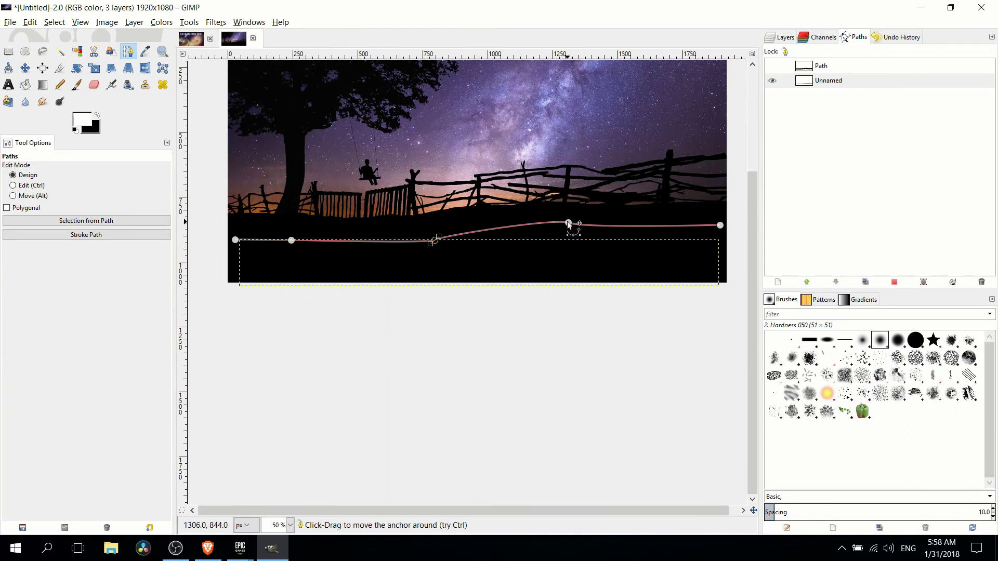
drag(568, 223, 566, 231)
drag(720, 225, 721, 233)
Delete the old Path text outline, leaving the Unnamed curve path selected
click(784, 37)
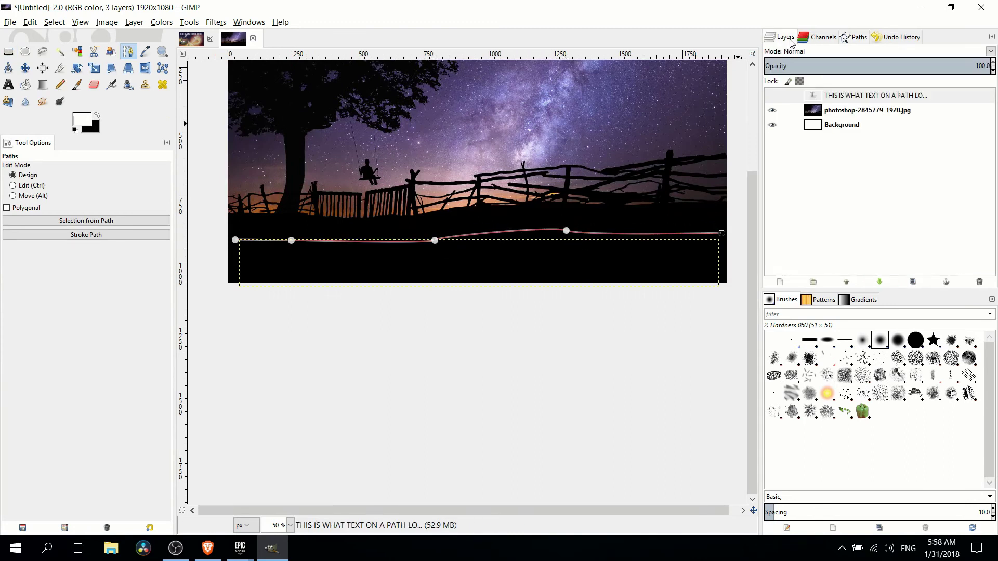
click(854, 99)
click(855, 37)
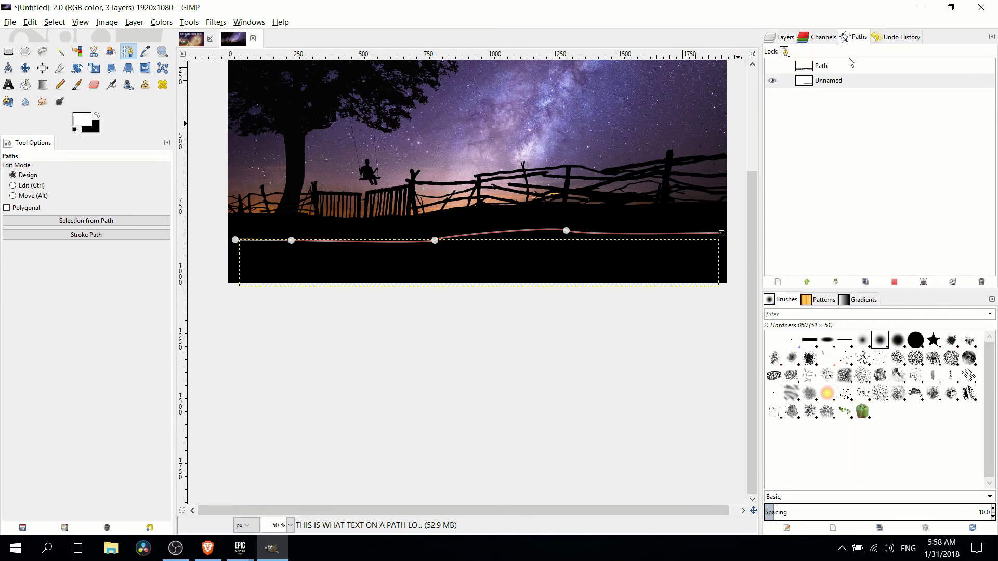
click(843, 81)
click(821, 66)
click(982, 282)
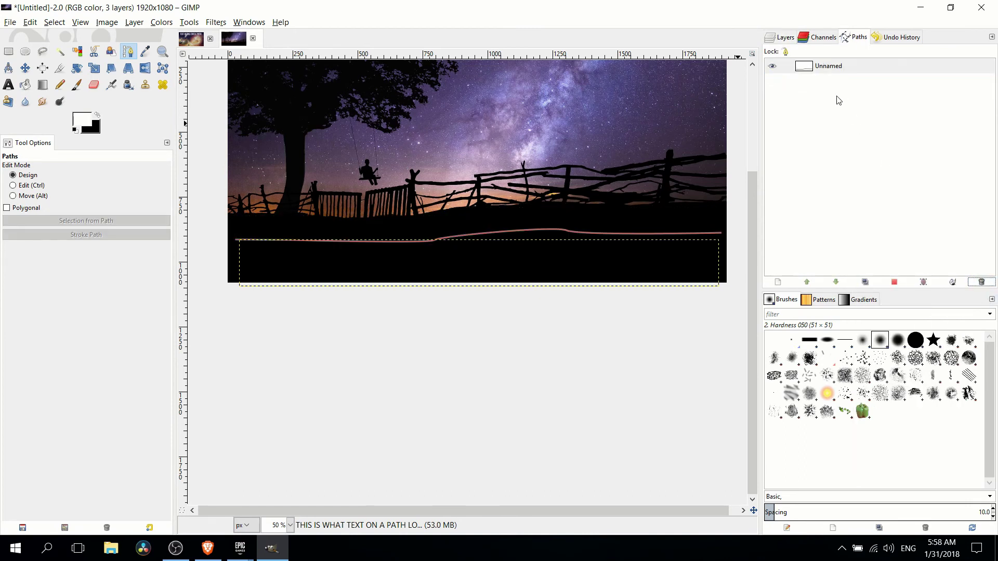
click(827, 68)
Bend the caption text layer along the reshaped curve with Text along Path
click(785, 37)
right_click(835, 103)
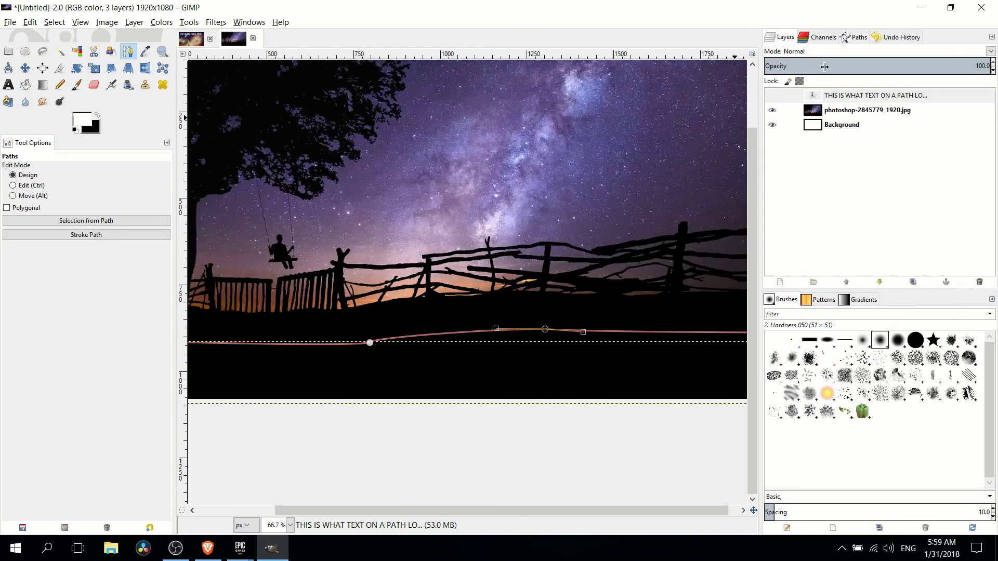
click(845, 98)
right_click(844, 98)
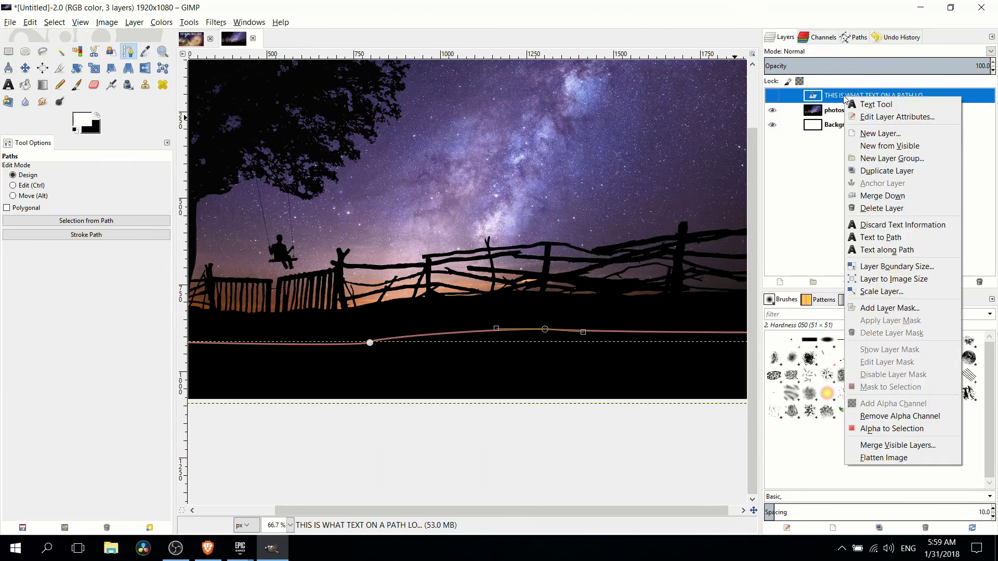
click(916, 251)
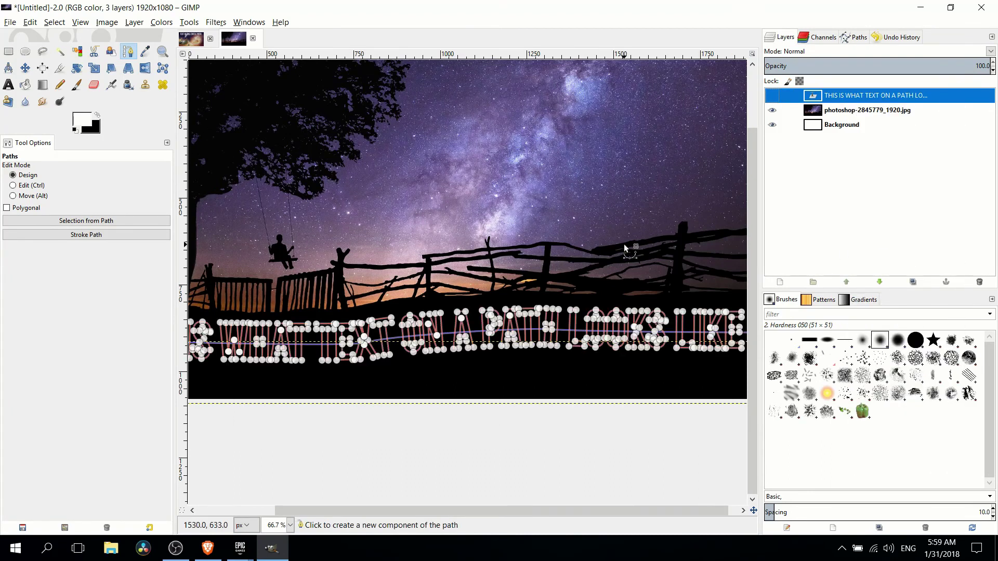
key(r)
click(391, 177)
drag(425, 242, 350, 200)
Hide the Unnamed curve and turn the new Path text outline into a selection
click(851, 38)
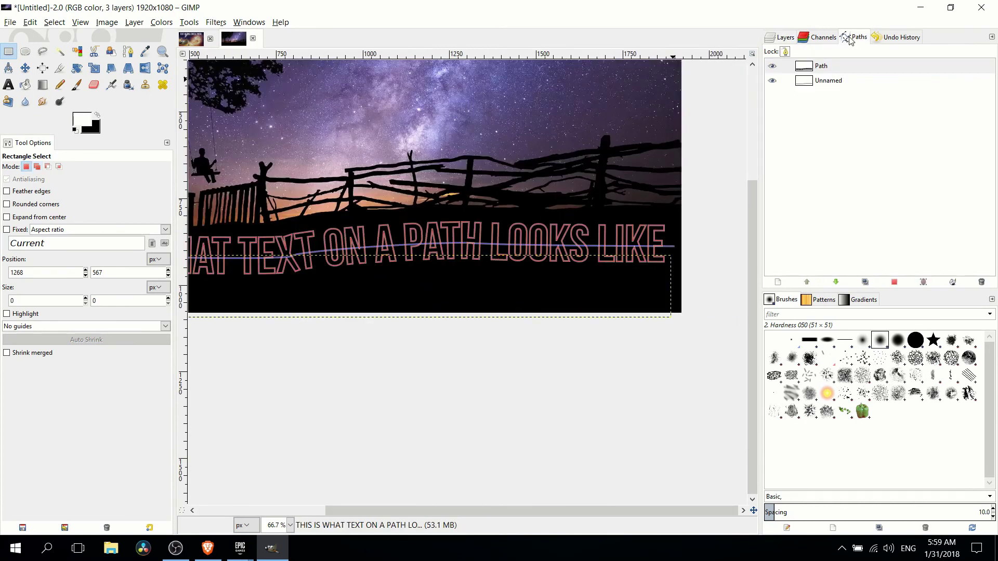
click(840, 82)
click(769, 82)
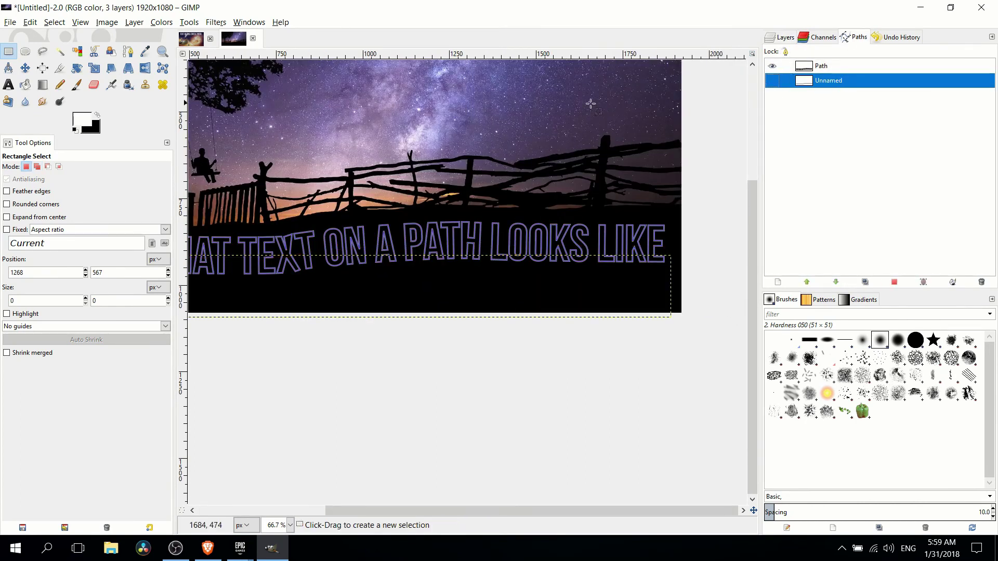
drag(590, 103, 657, 89)
click(847, 65)
right_click(847, 66)
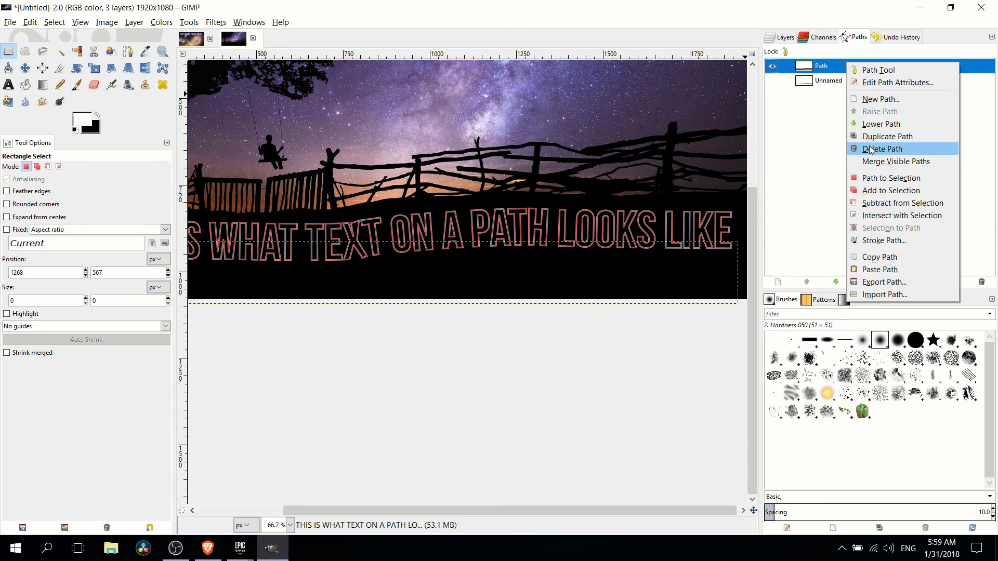
click(886, 176)
drag(542, 170, 565, 133)
scroll(565, 134, up, 2)
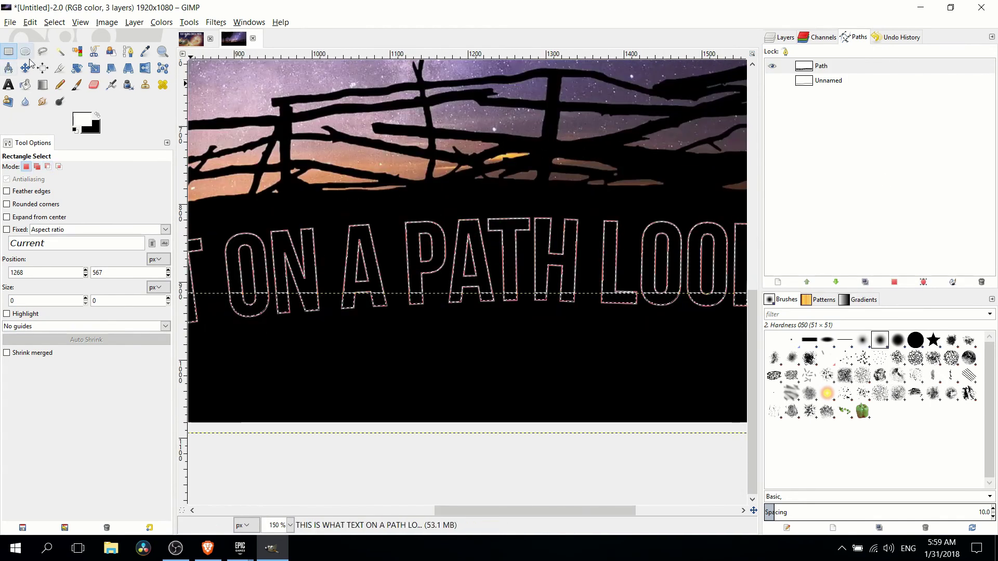
Add a transparent new layer, bucket-fill the selected letters white, then clear the selection
key(shift+b)
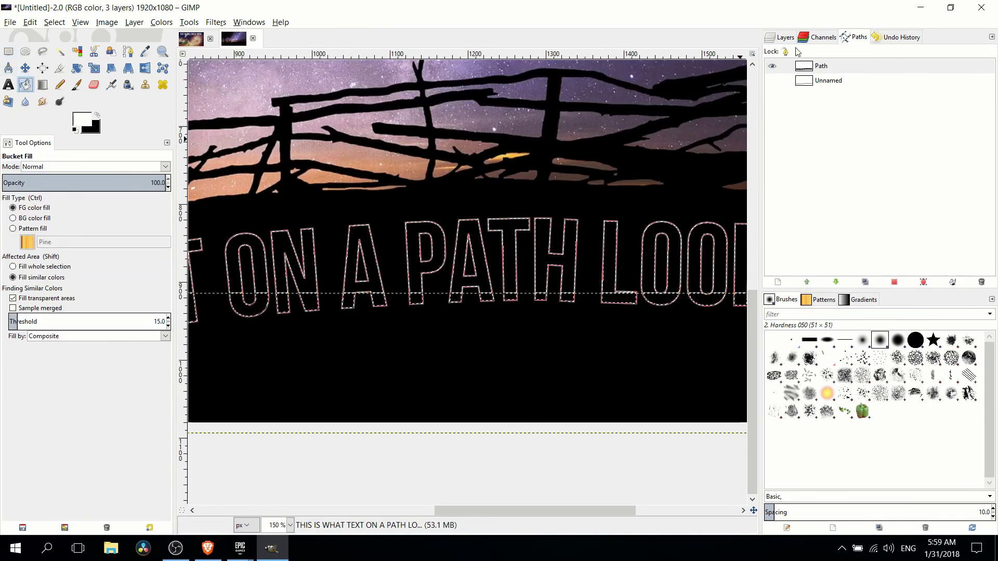
click(781, 37)
click(779, 282)
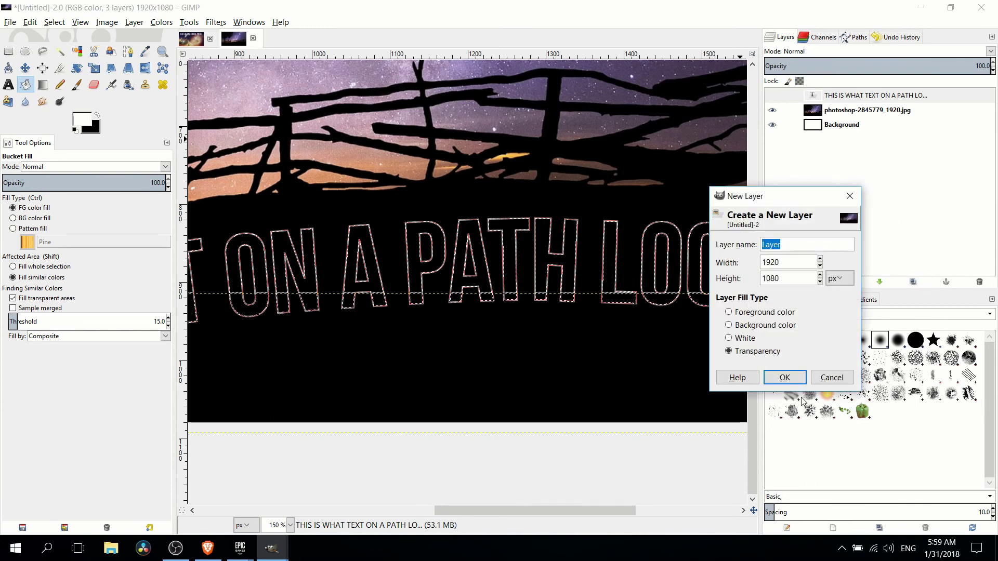
click(784, 379)
click(482, 247)
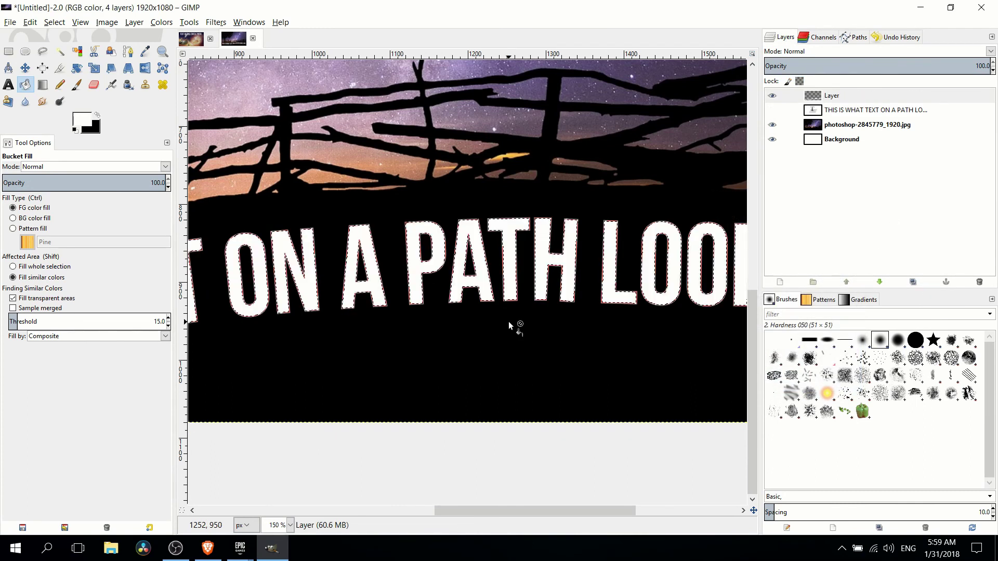
scroll(508, 321, down, 4)
click(8, 52)
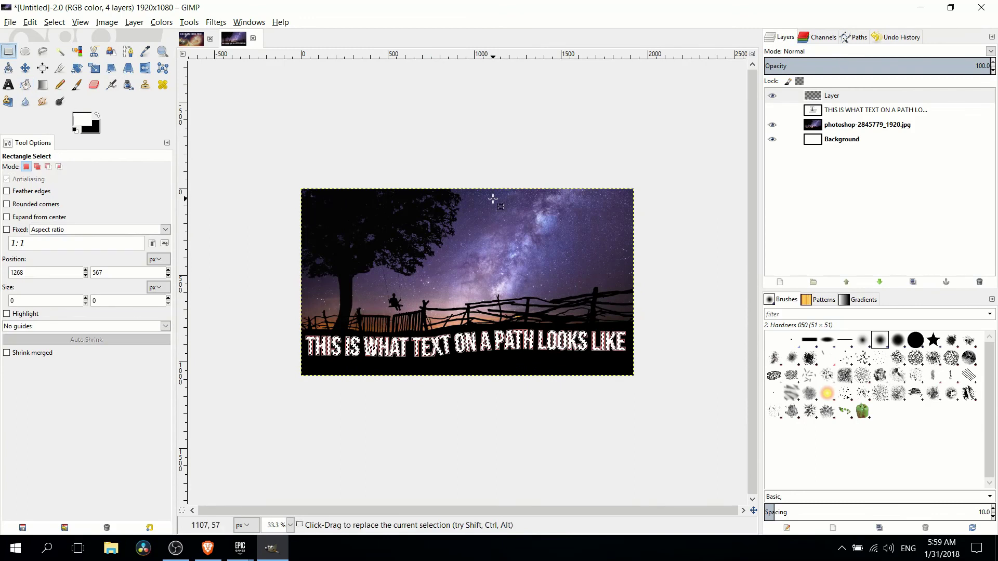
key(ctrl+shift+a)
drag(505, 217, 526, 110)
Hide the text outline path and select the white letters with Alpha to Selection
click(857, 37)
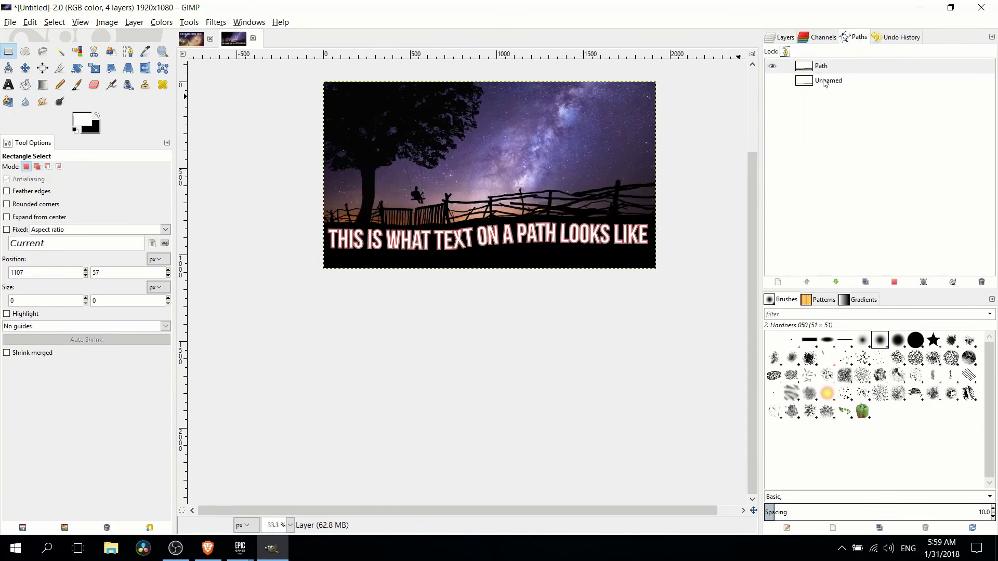
click(772, 67)
drag(598, 235, 615, 200)
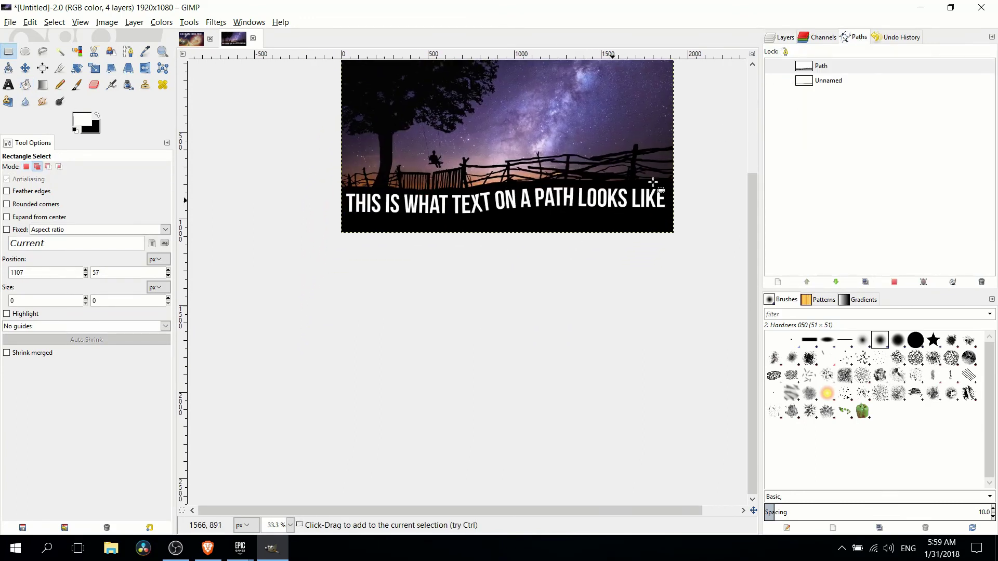
click(790, 34)
key(plus)
right_click(815, 99)
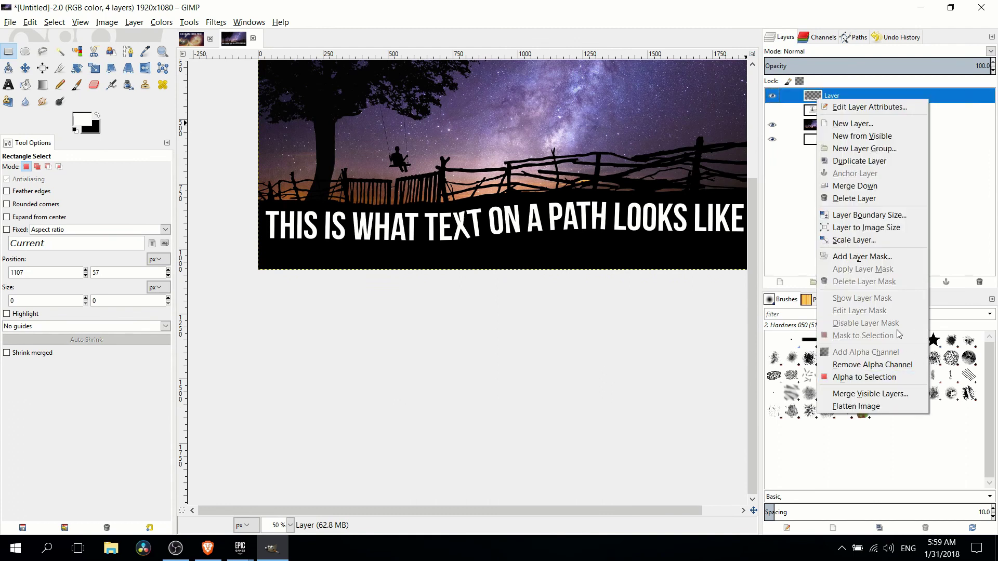
click(864, 377)
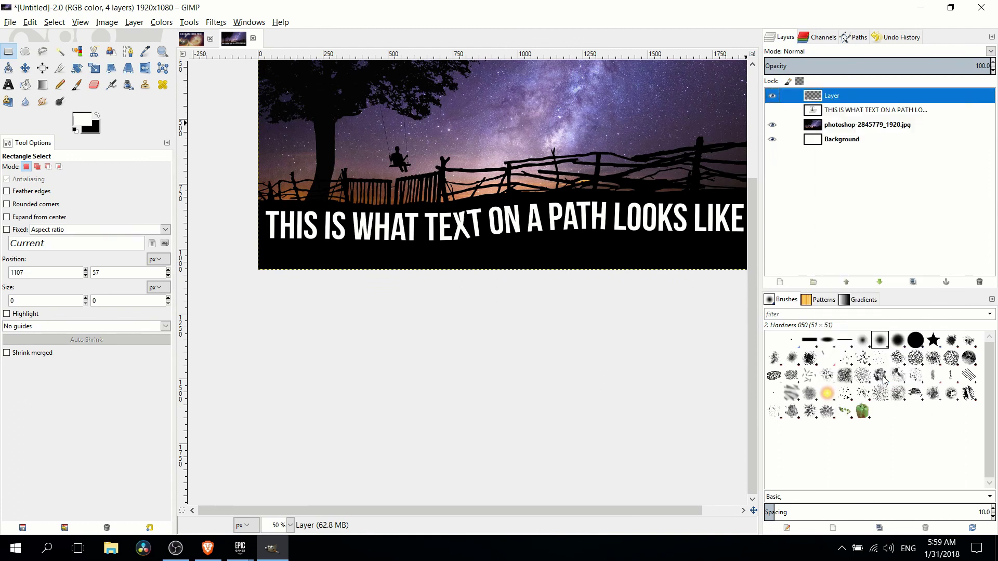
Stroke the letters' outline 6 px in red, then clear the selection
right_click(667, 147)
mouse_move(691, 173)
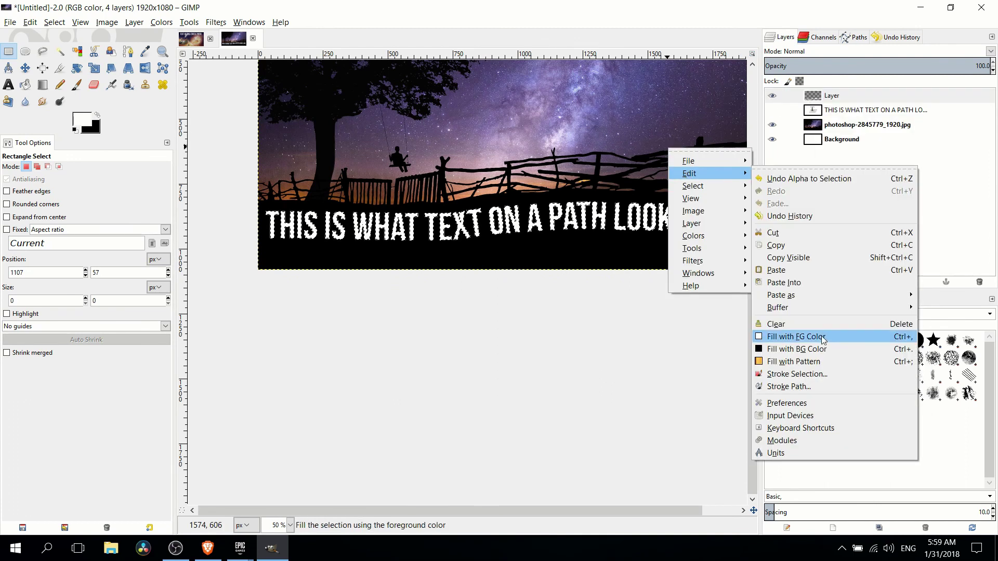
click(788, 387)
click(97, 117)
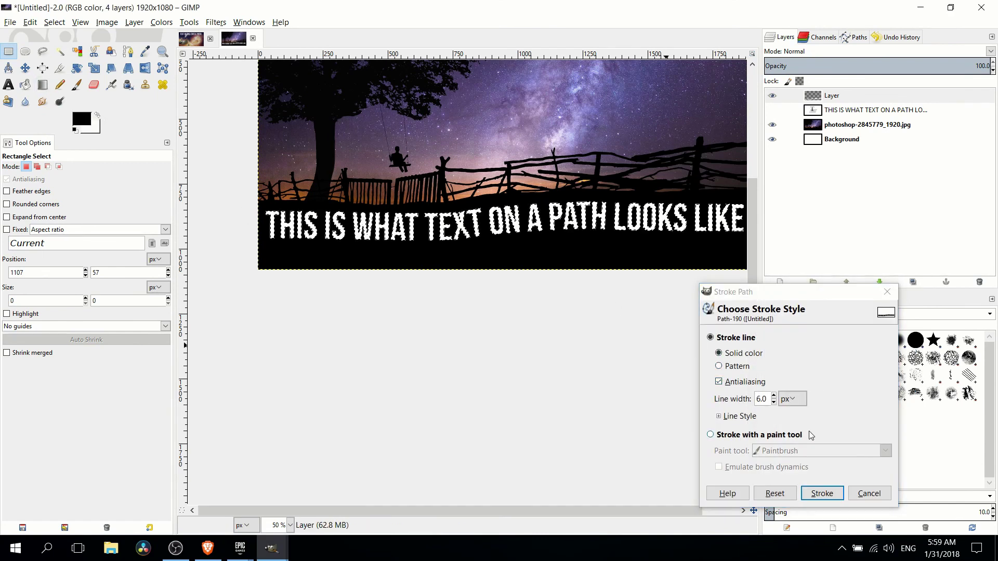
click(81, 119)
click(87, 72)
click(148, 212)
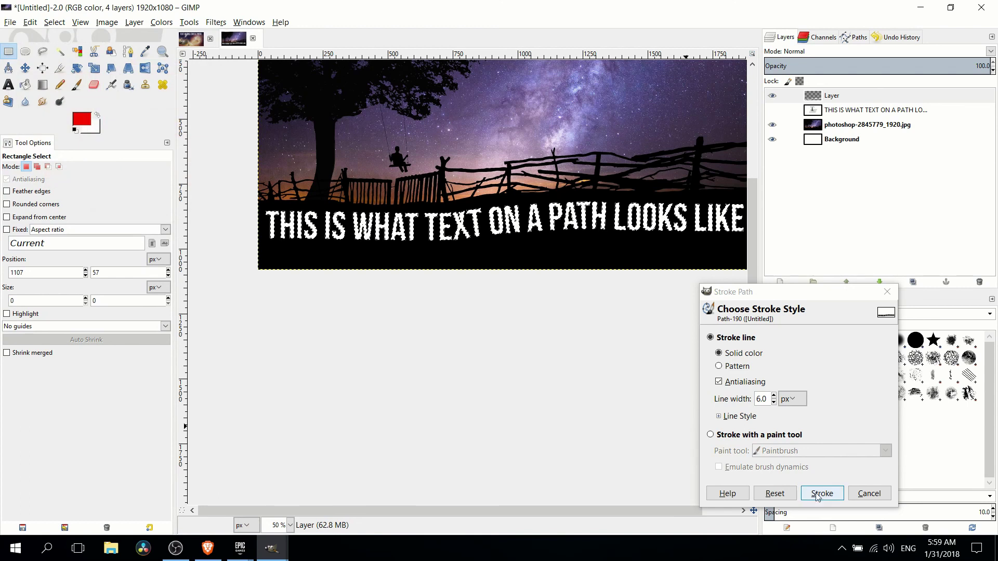
click(821, 493)
click(4, 65)
click(9, 52)
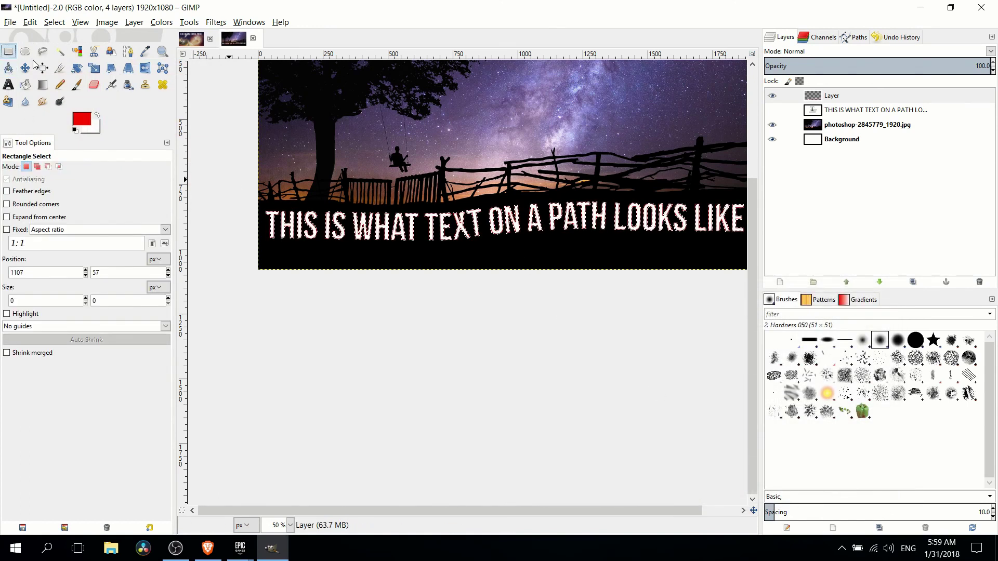
click(395, 228)
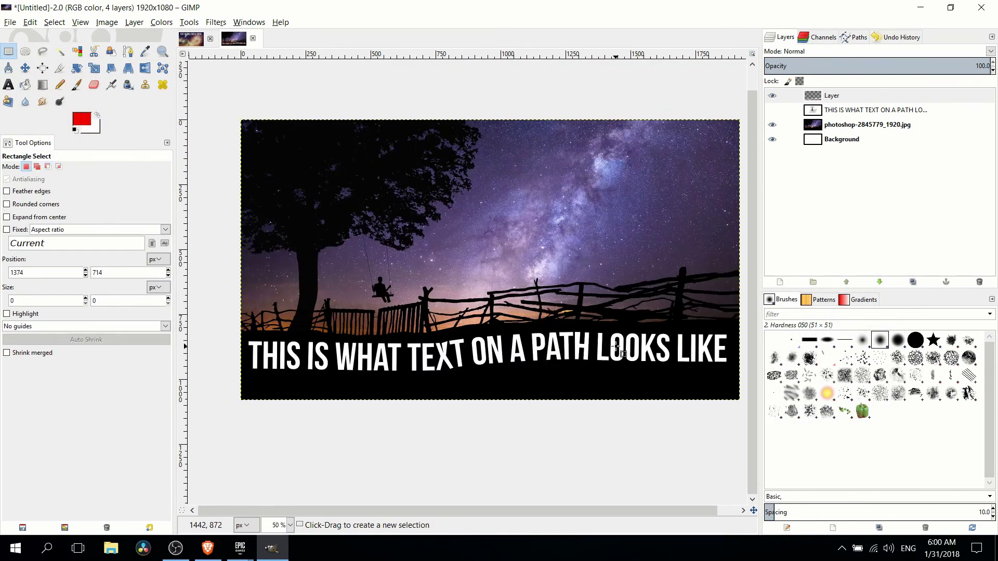